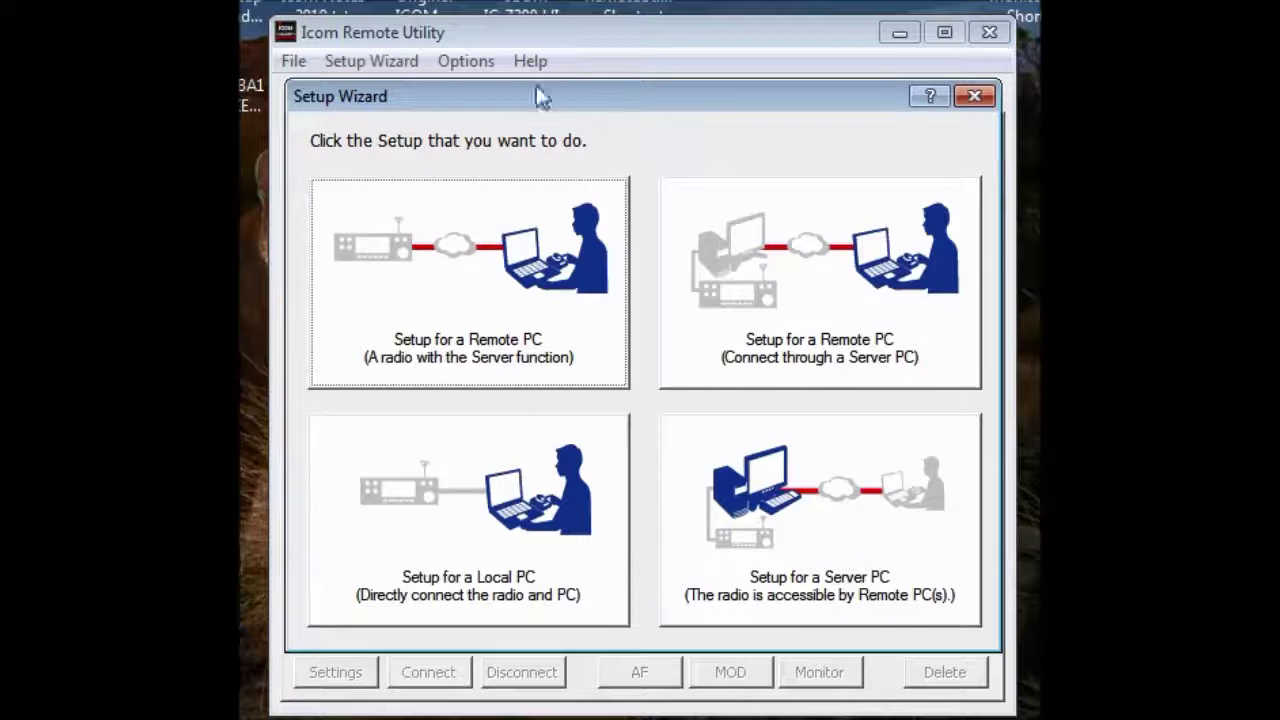
Close the Setup Wizard to reveal the empty Radio List
left_click(975, 97)
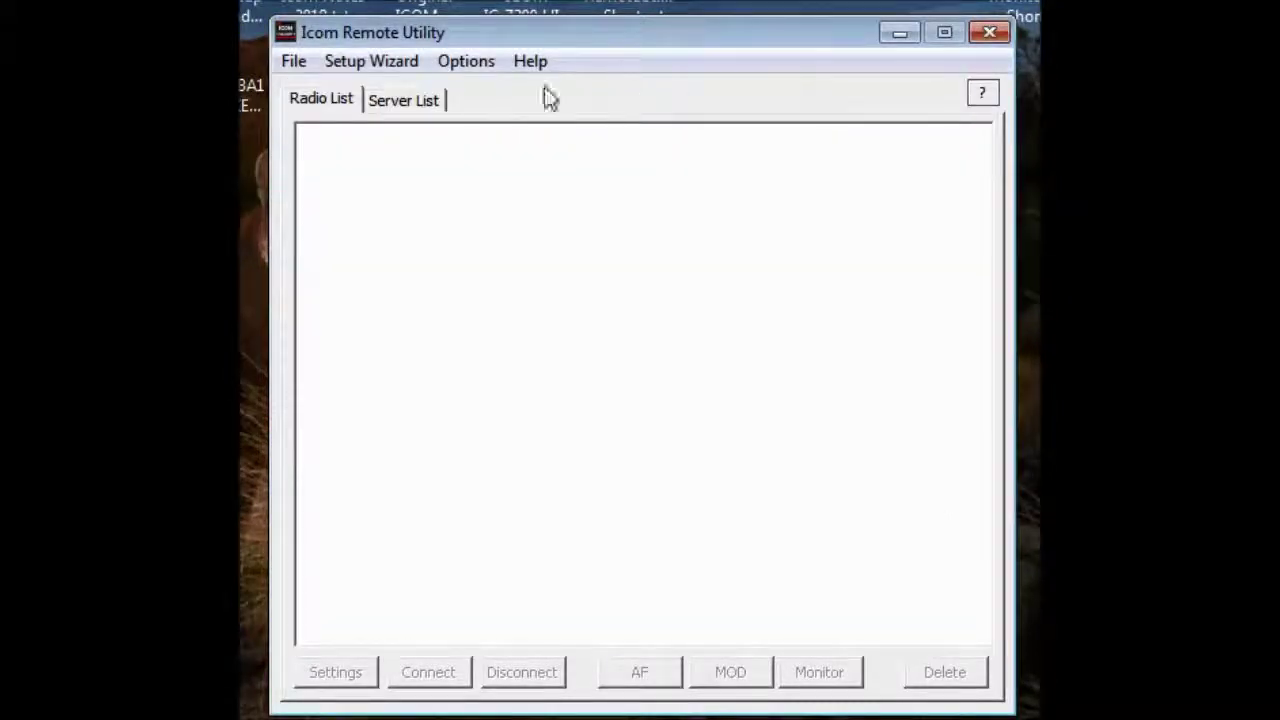
Switch to the empty Server List and start adding a new server
left_click(432, 108)
left_click(348, 110)
left_click(388, 113)
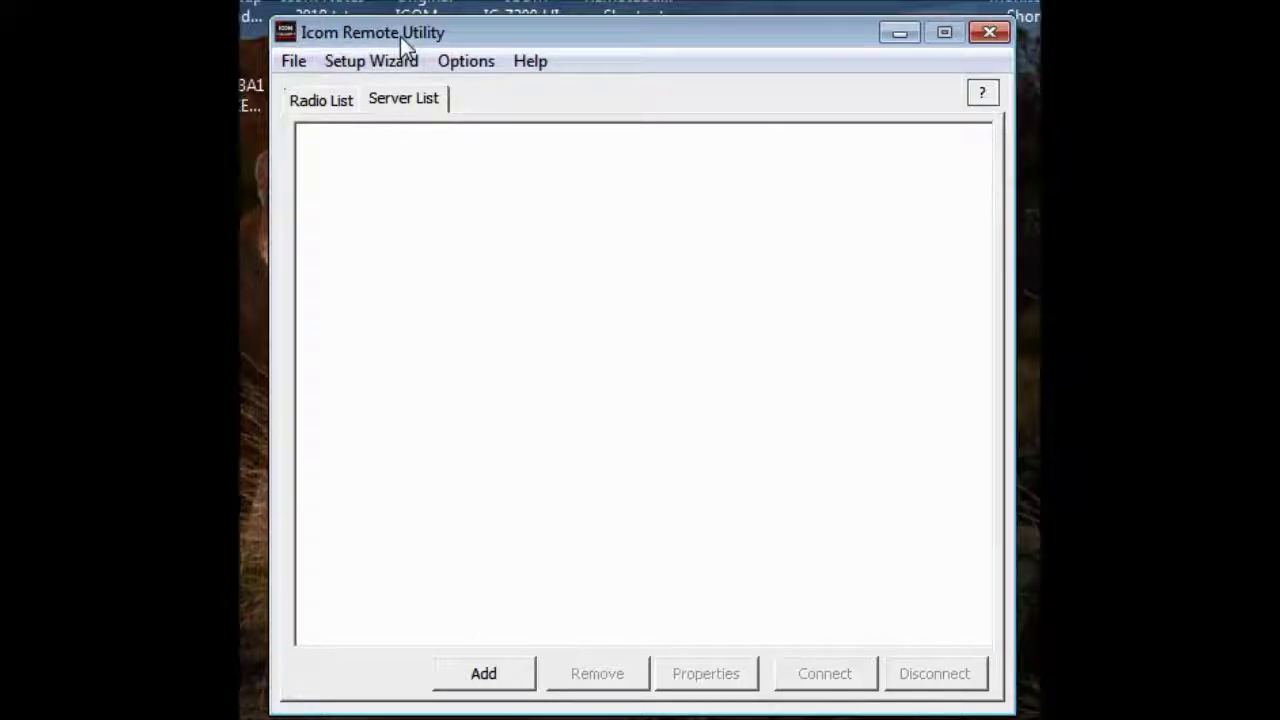
left_click(495, 678)
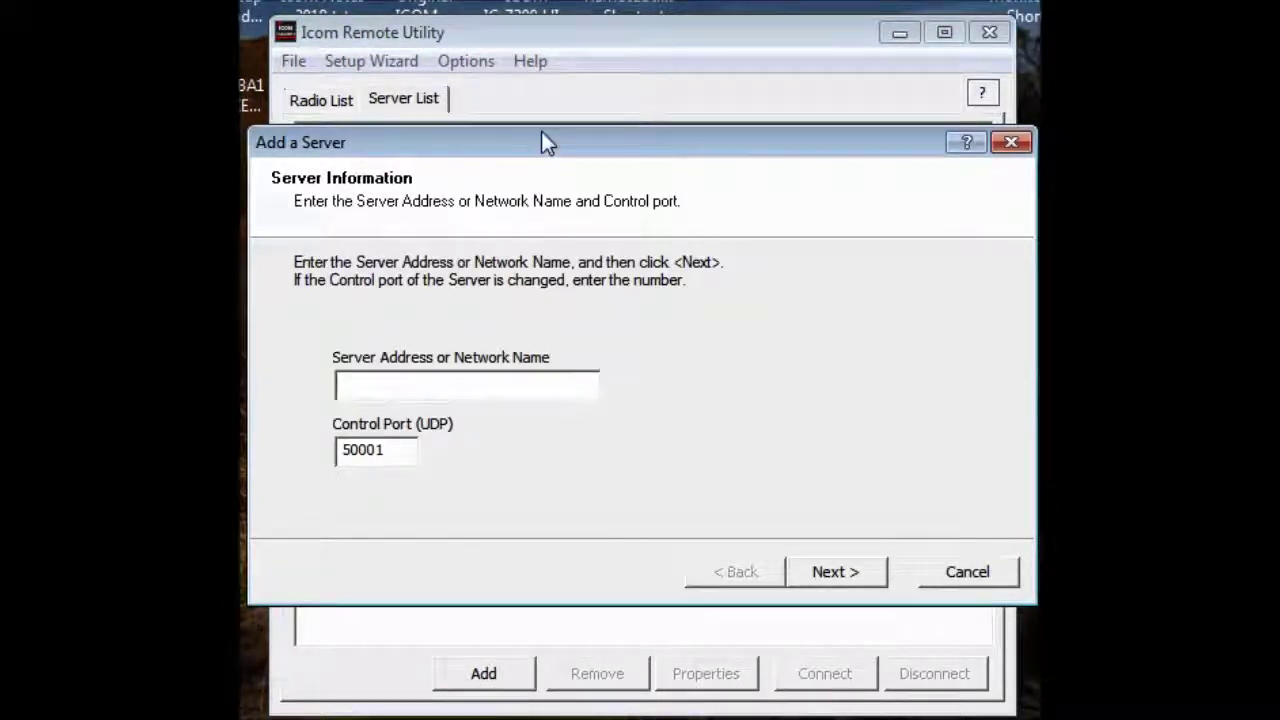
Enter server address 172.16.41.105 in the Add a Server dialog
left_click_drag(541, 138, 567, 95)
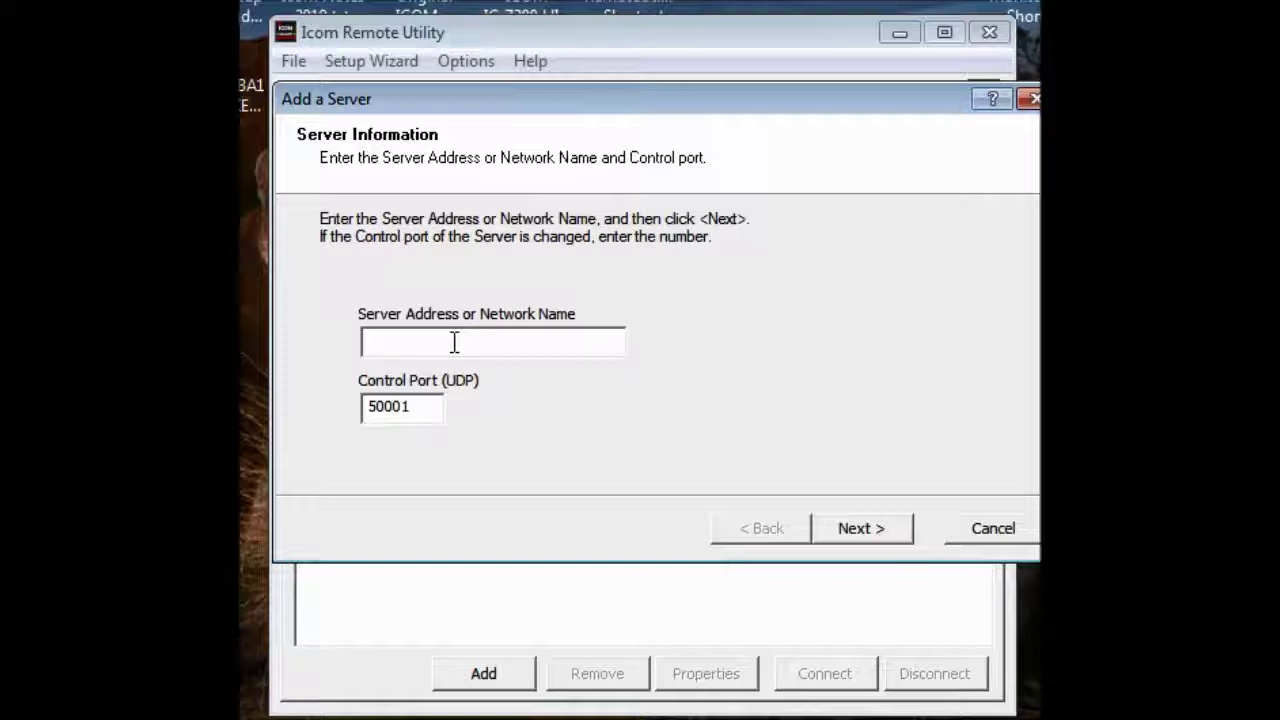
type("172.16.41.105")
left_click(858, 529)
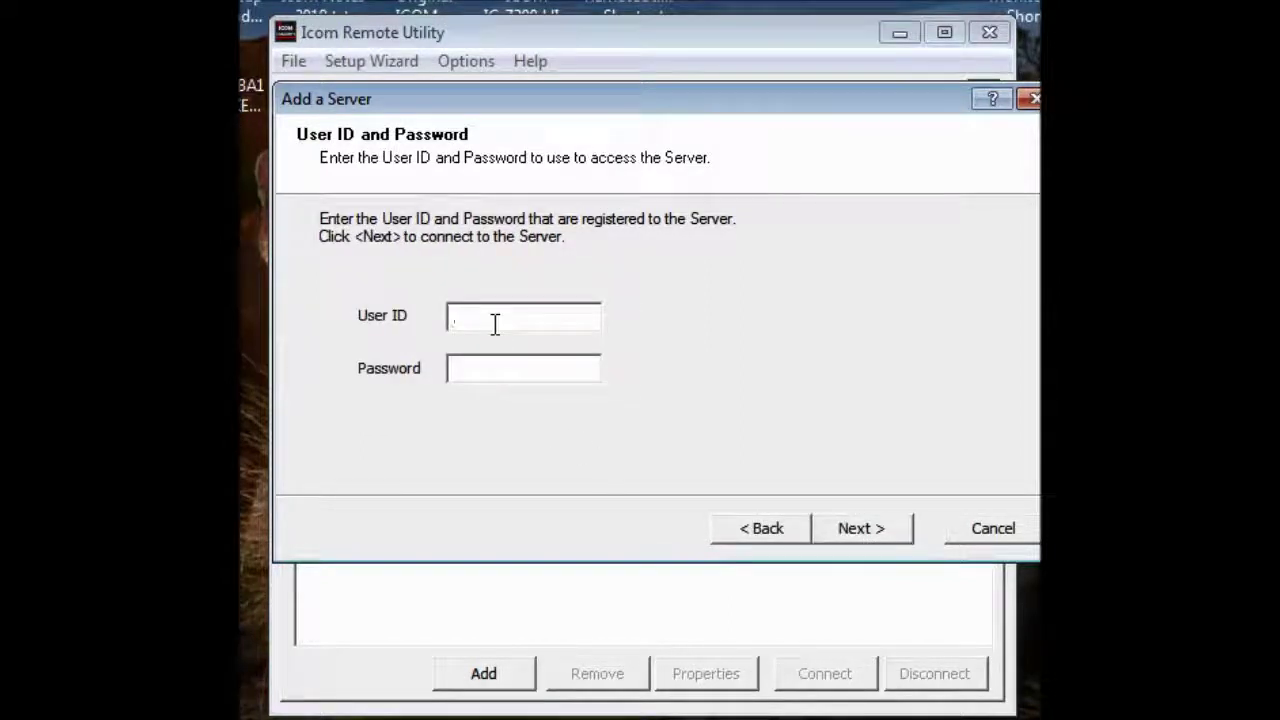
Submit a user ID and password, which are rejected as incorrect
type("W")
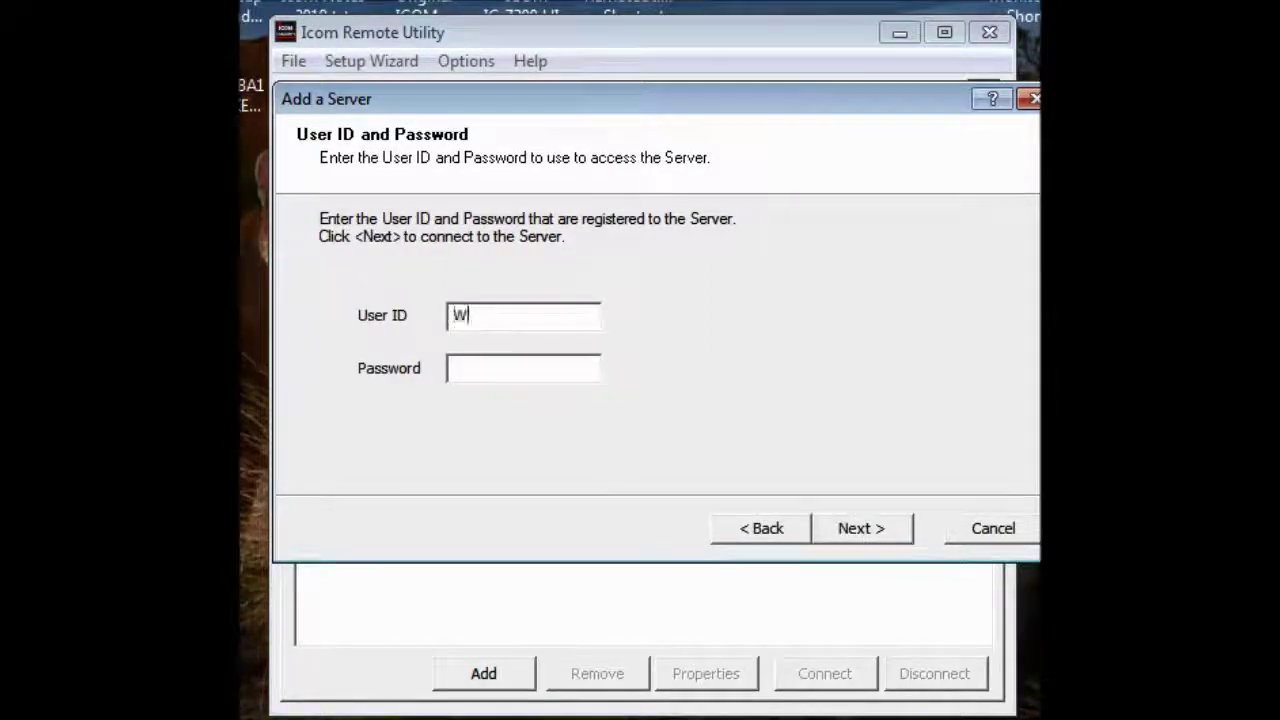
type("6FCC")
key("Tab")
type("*********")
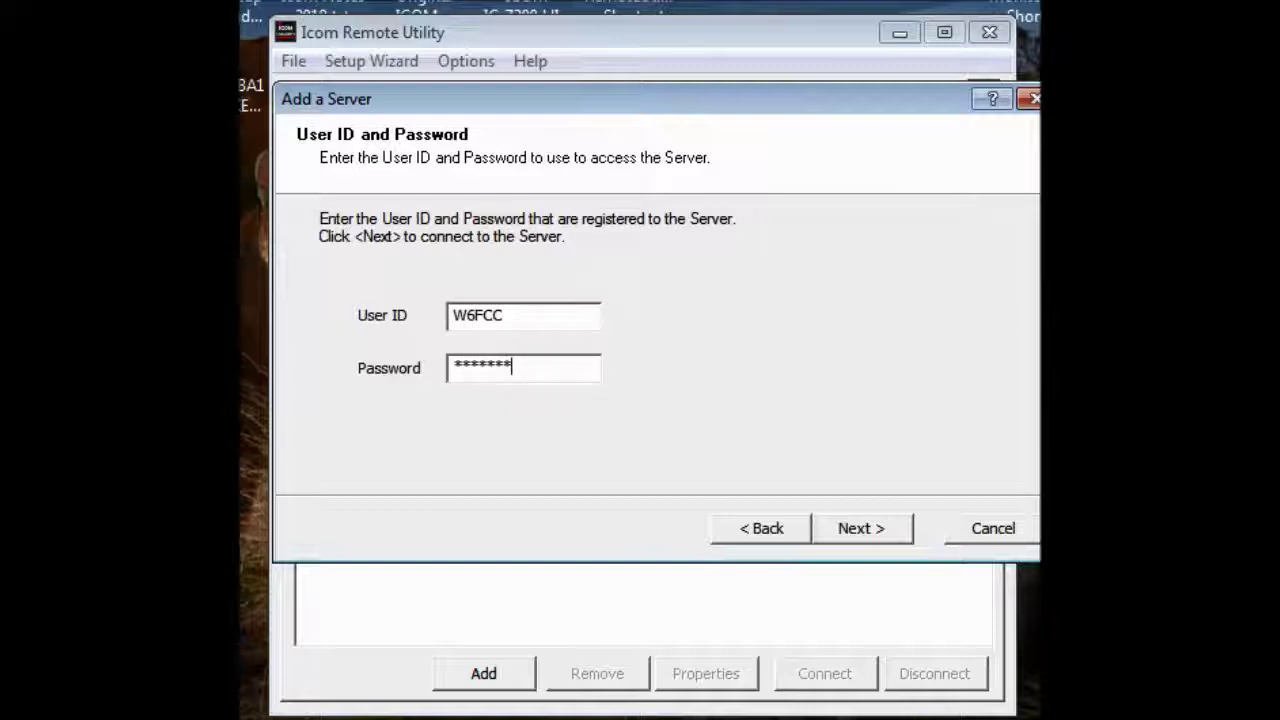
left_click(878, 528)
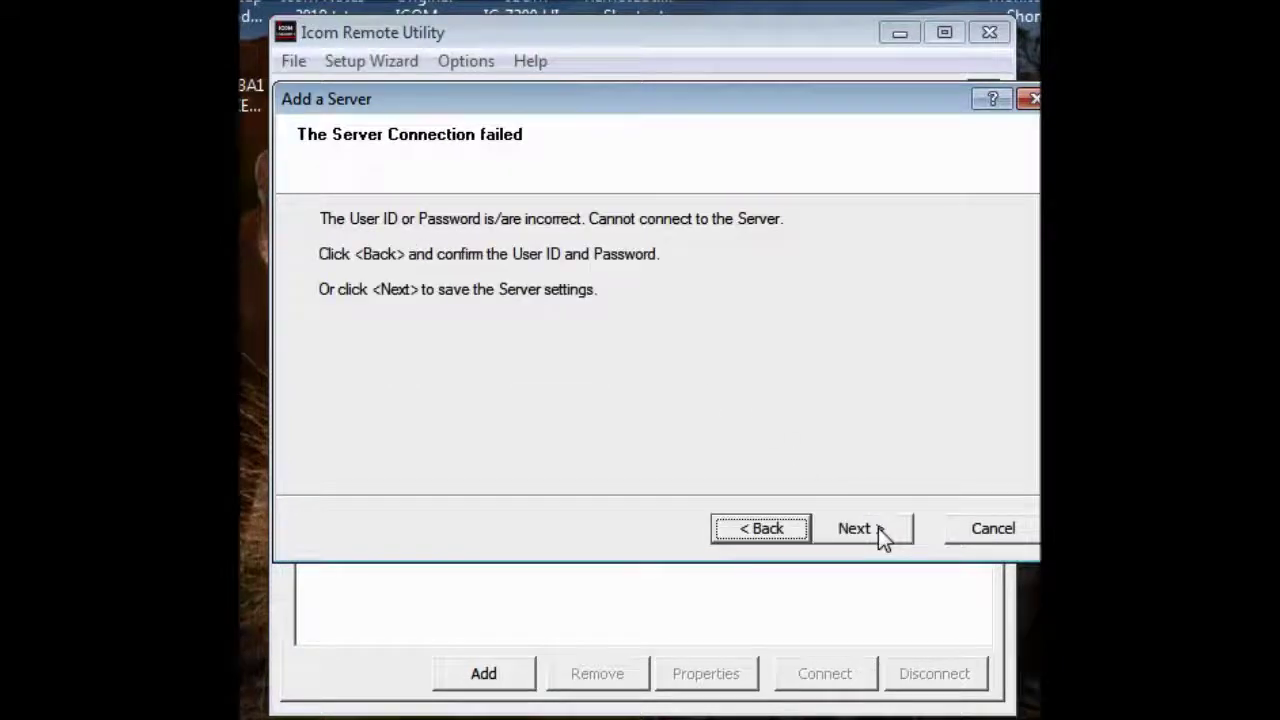
Cancel the failed server addition and reopen a blank Add a Server form
left_click(761, 528)
left_click(529, 362)
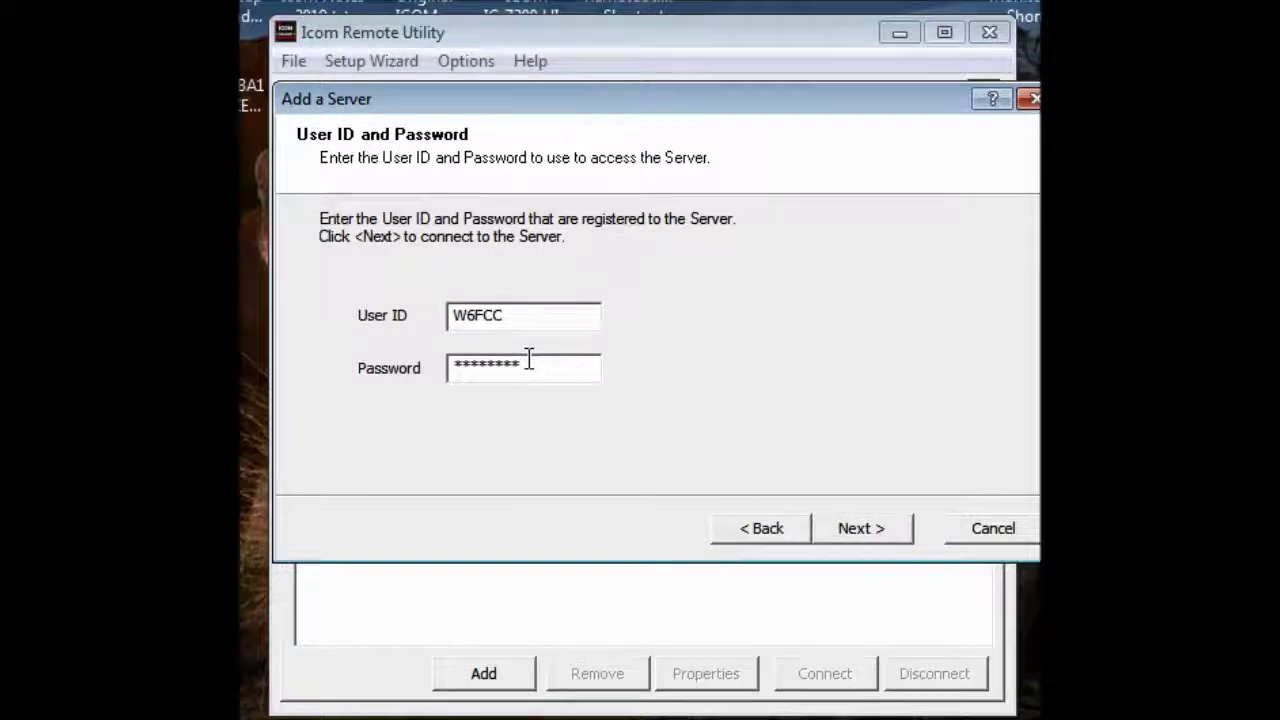
double_click(474, 371)
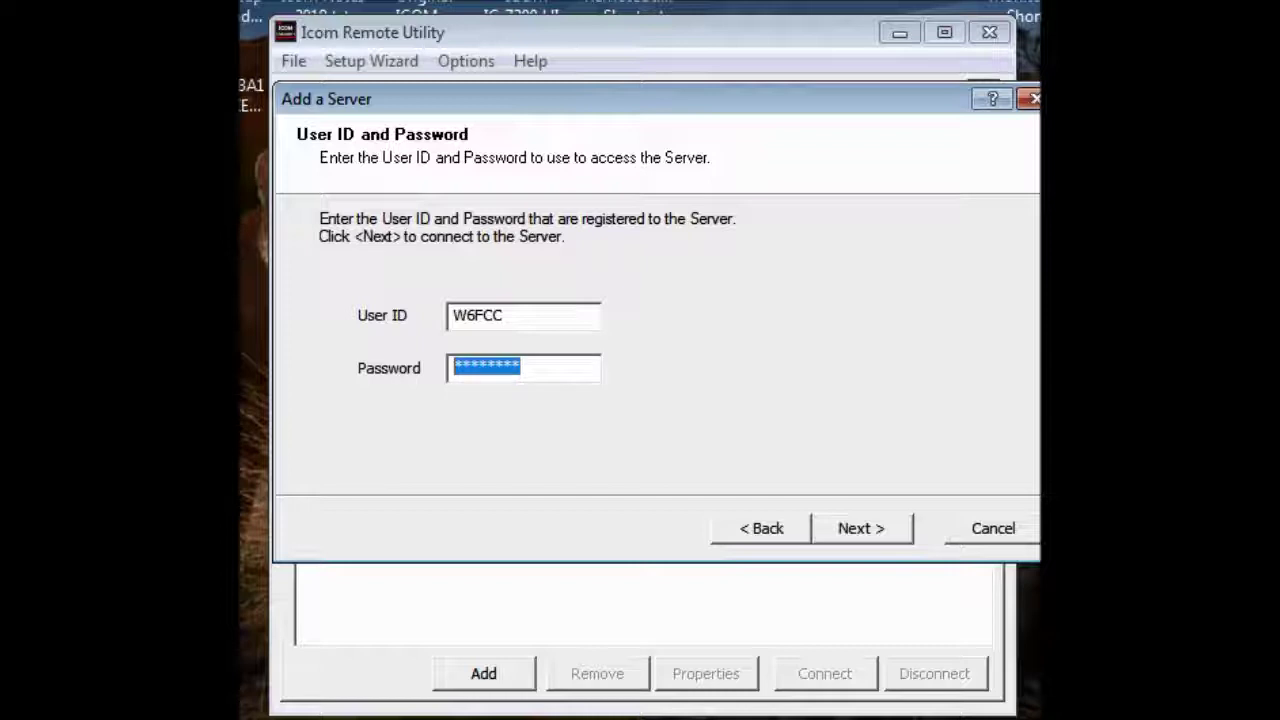
key("Escape")
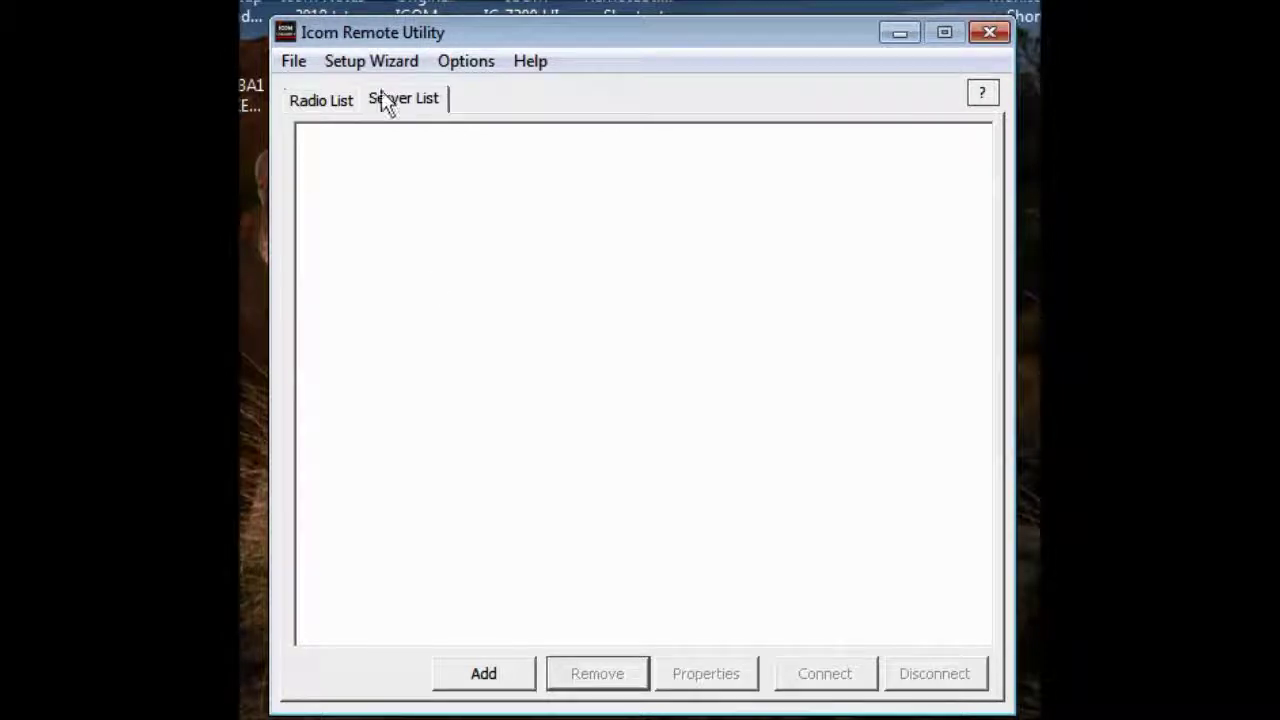
left_click(478, 686)
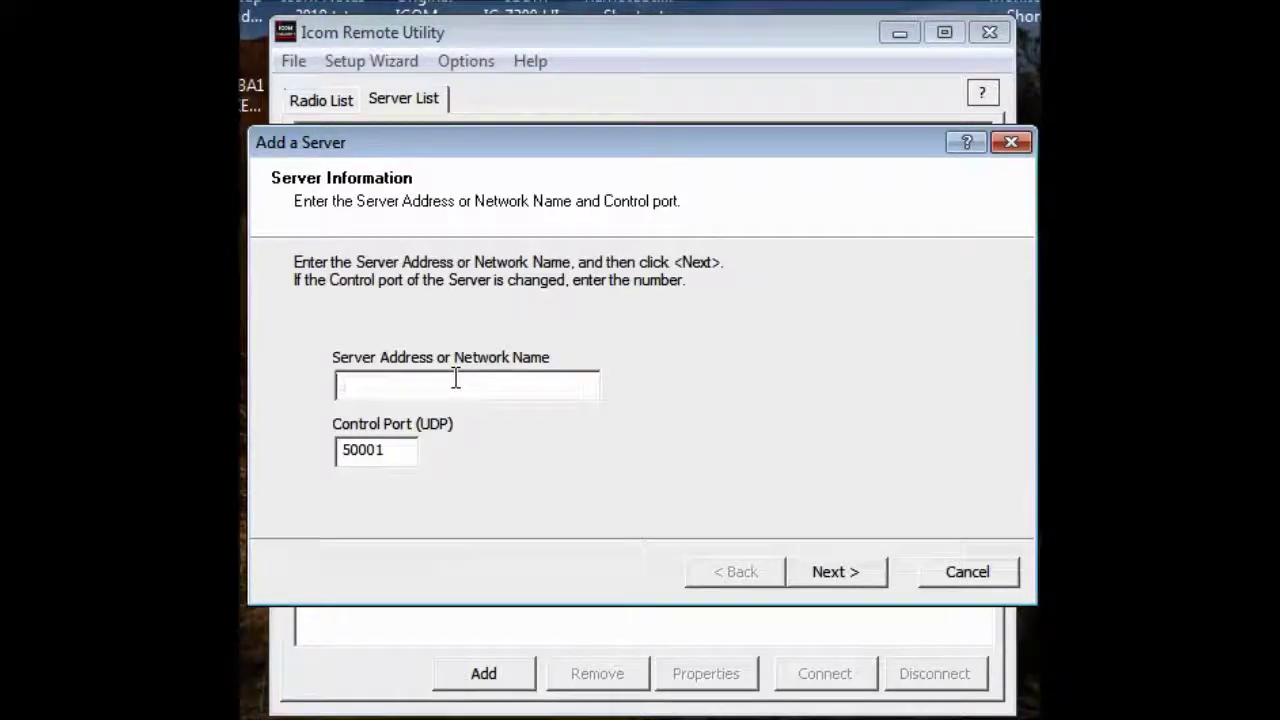
type("172.16.41.105")
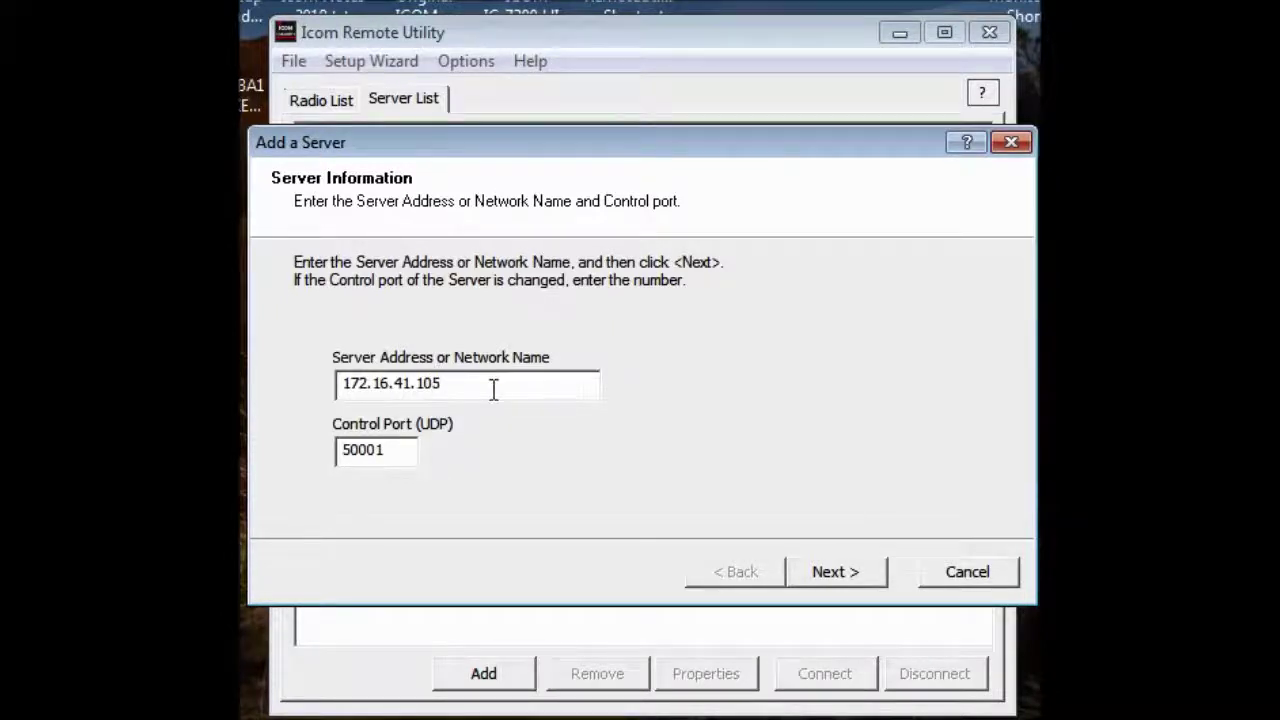
left_click(834, 574)
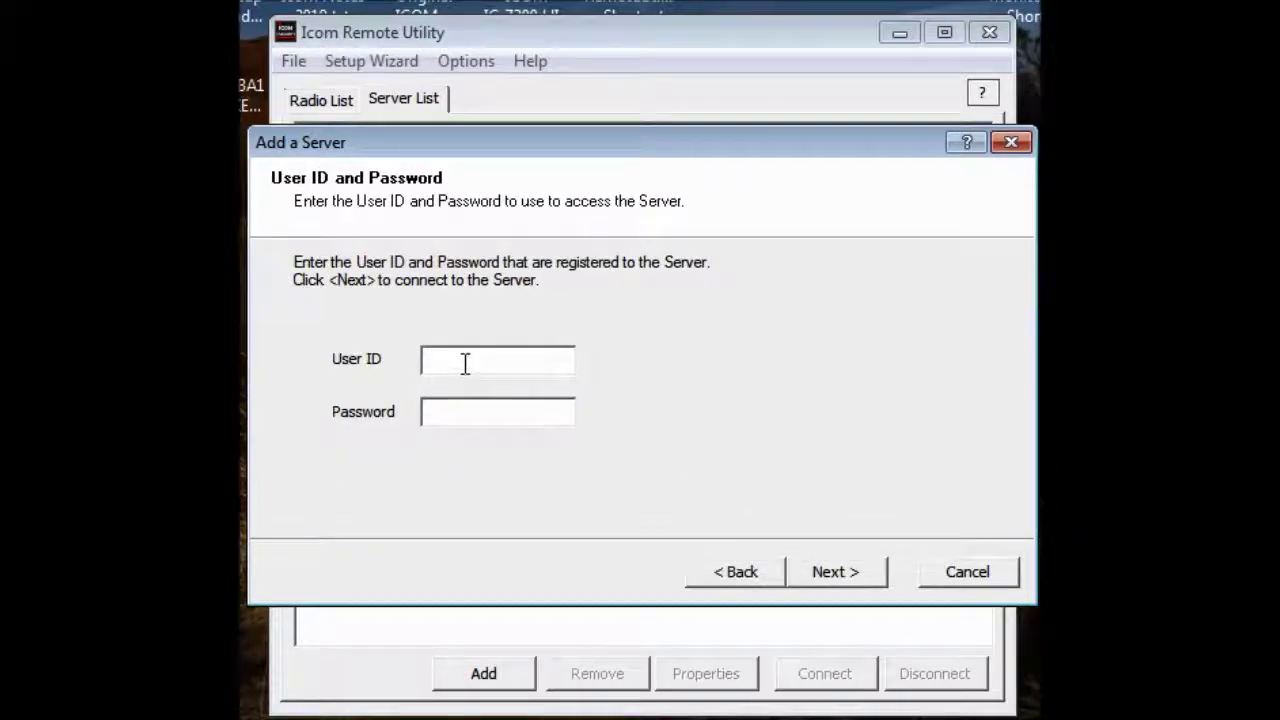
type("test")
left_click(497, 411)
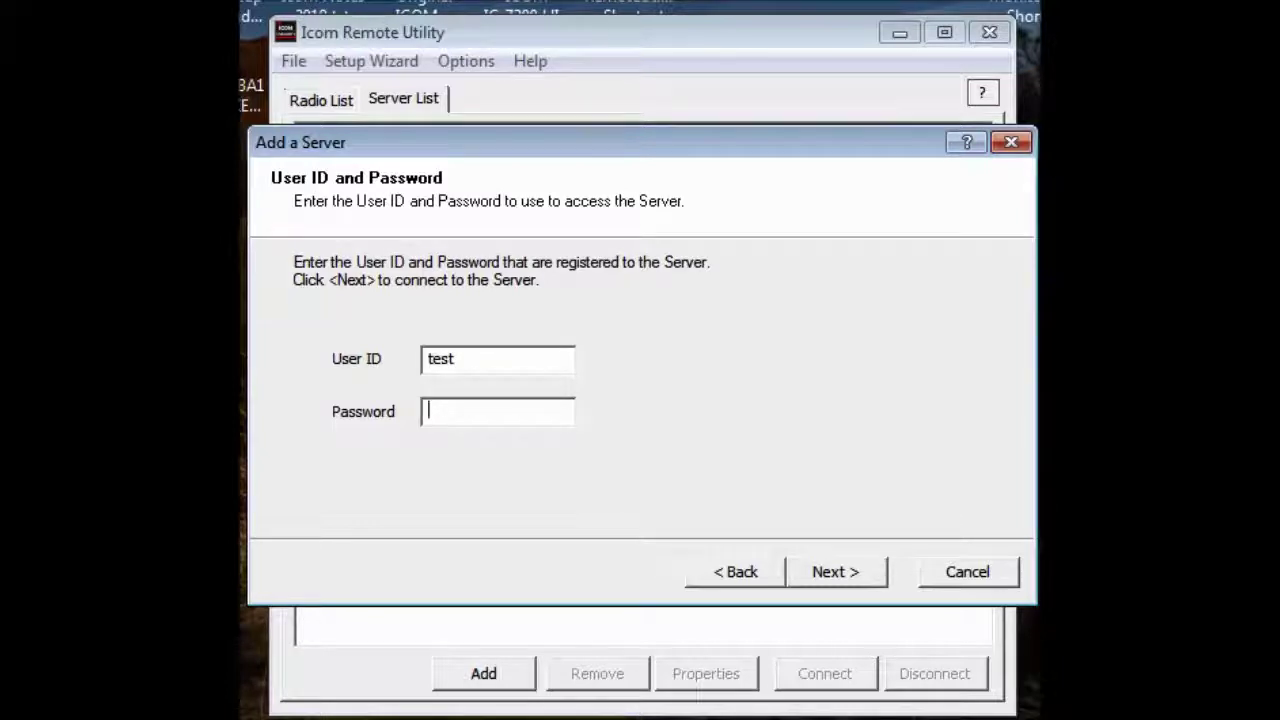
type("***")
key("BackSpace")
key("BackSpace")
key("BackSpace")
type("*********")
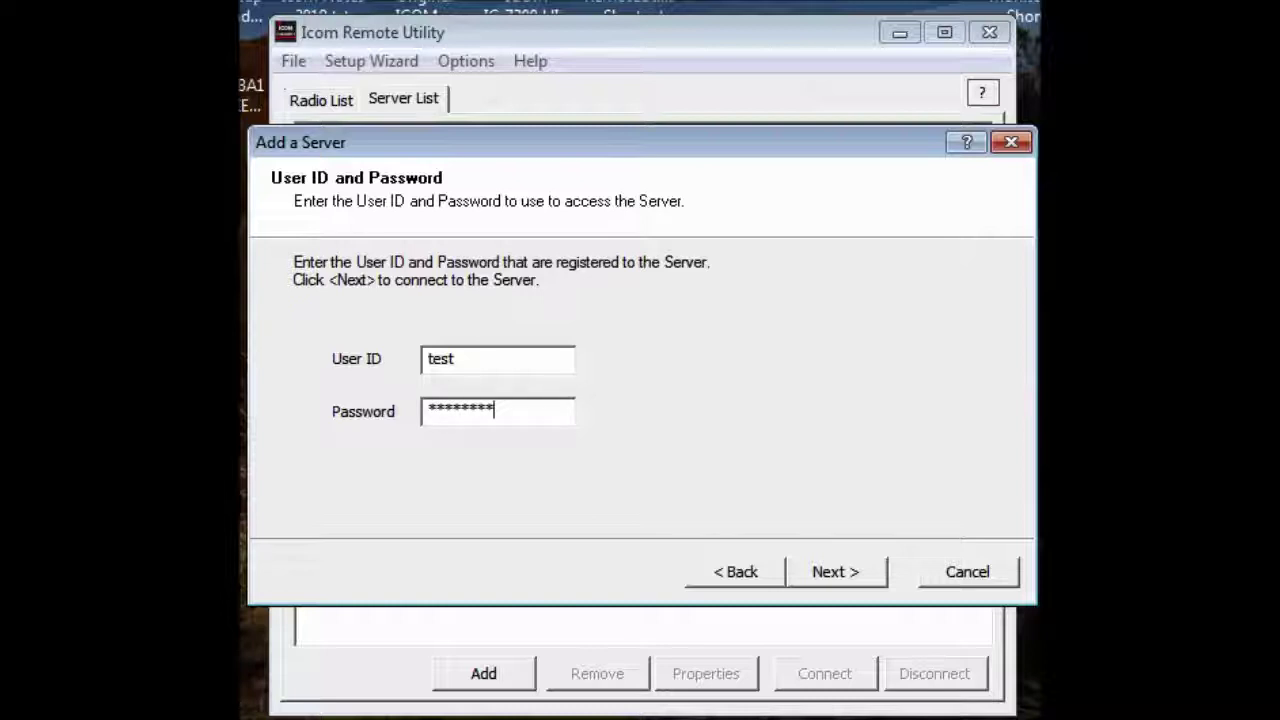
left_click(828, 580)
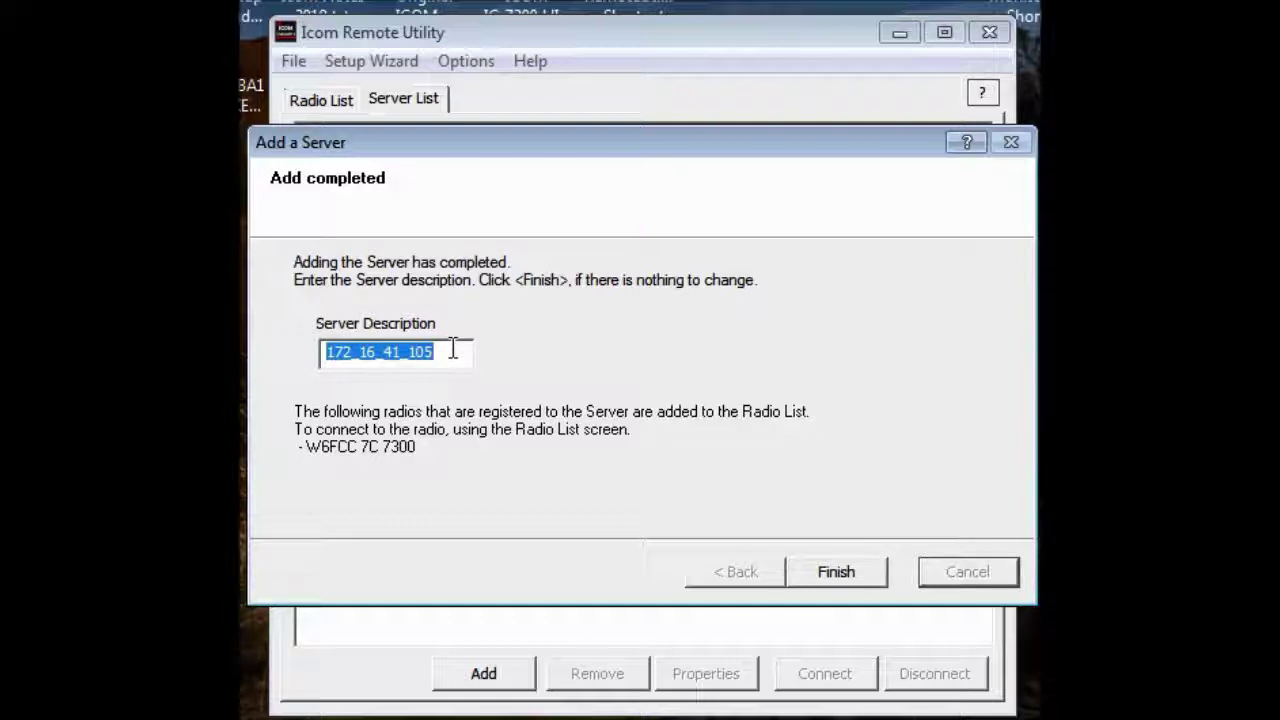
Replace the default description 172_16_41_105 with 'W6FCC Server' and finish
left_click_drag(452, 350, 278, 355)
type("W6F")
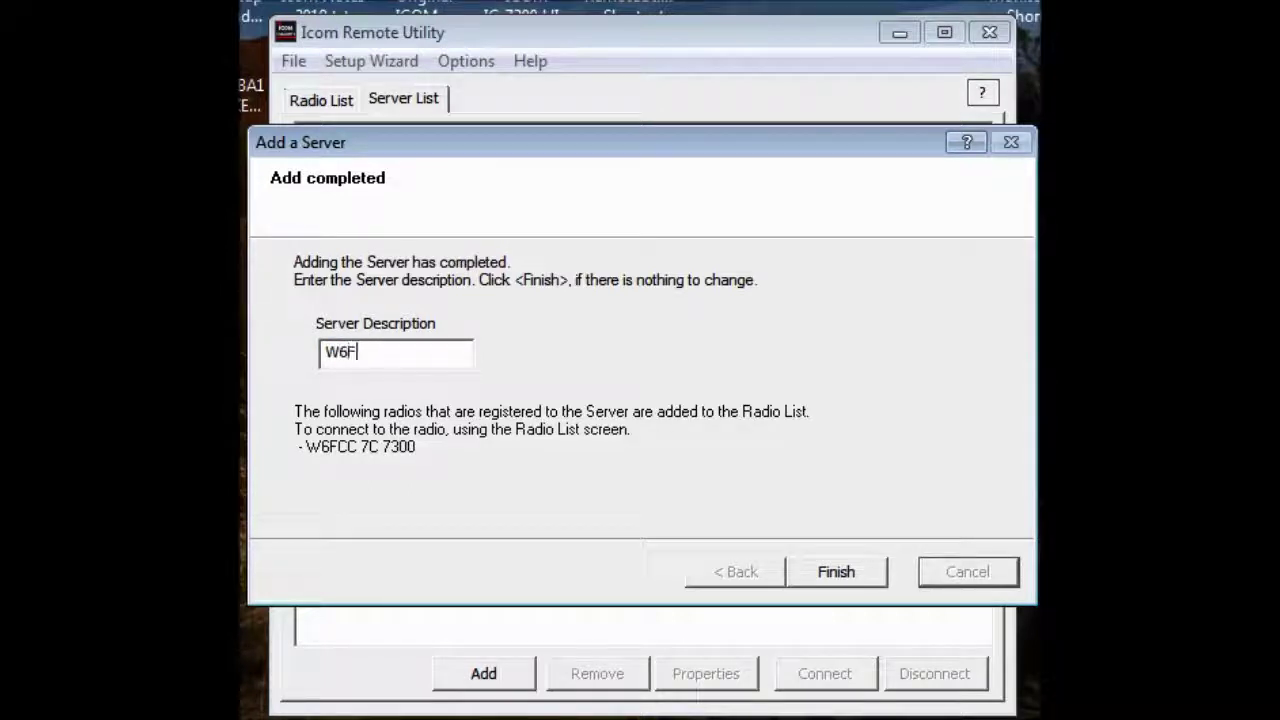
type("CC Server")
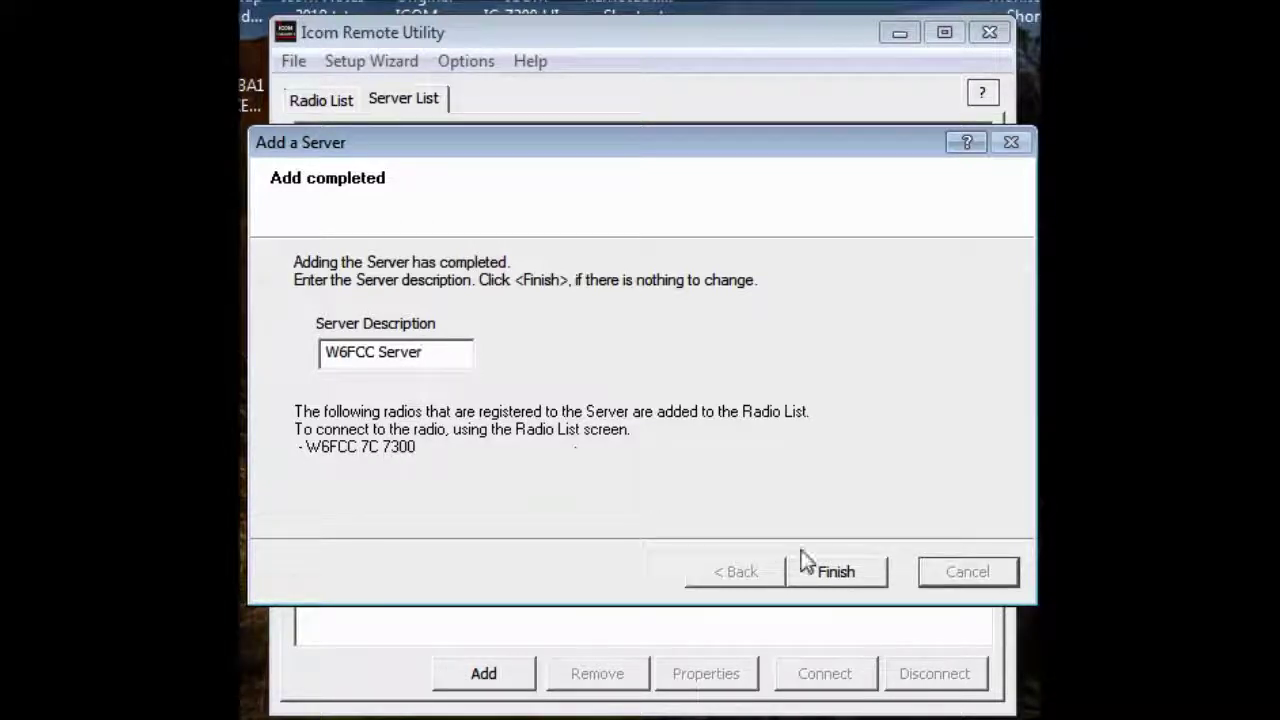
left_click(840, 573)
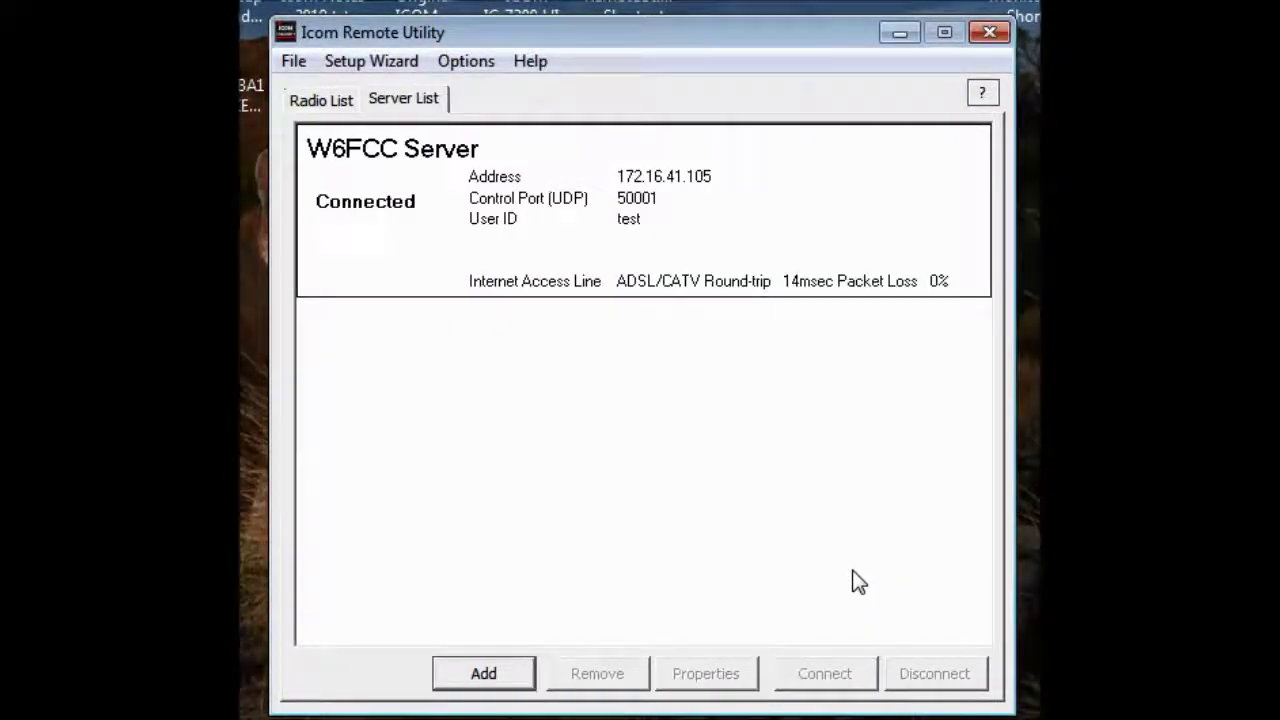
Switch between the server and radio lists, ending on the W6FCC 7C 7300 radio details
left_click(324, 108)
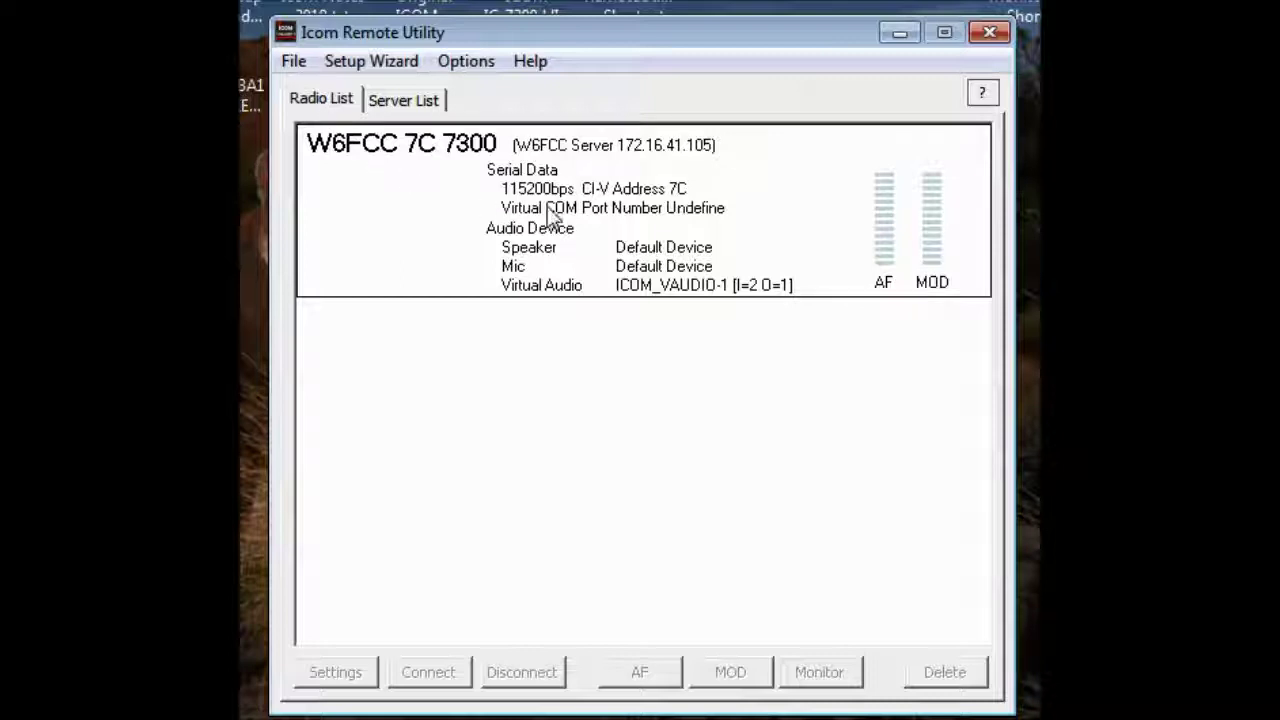
left_click(416, 100)
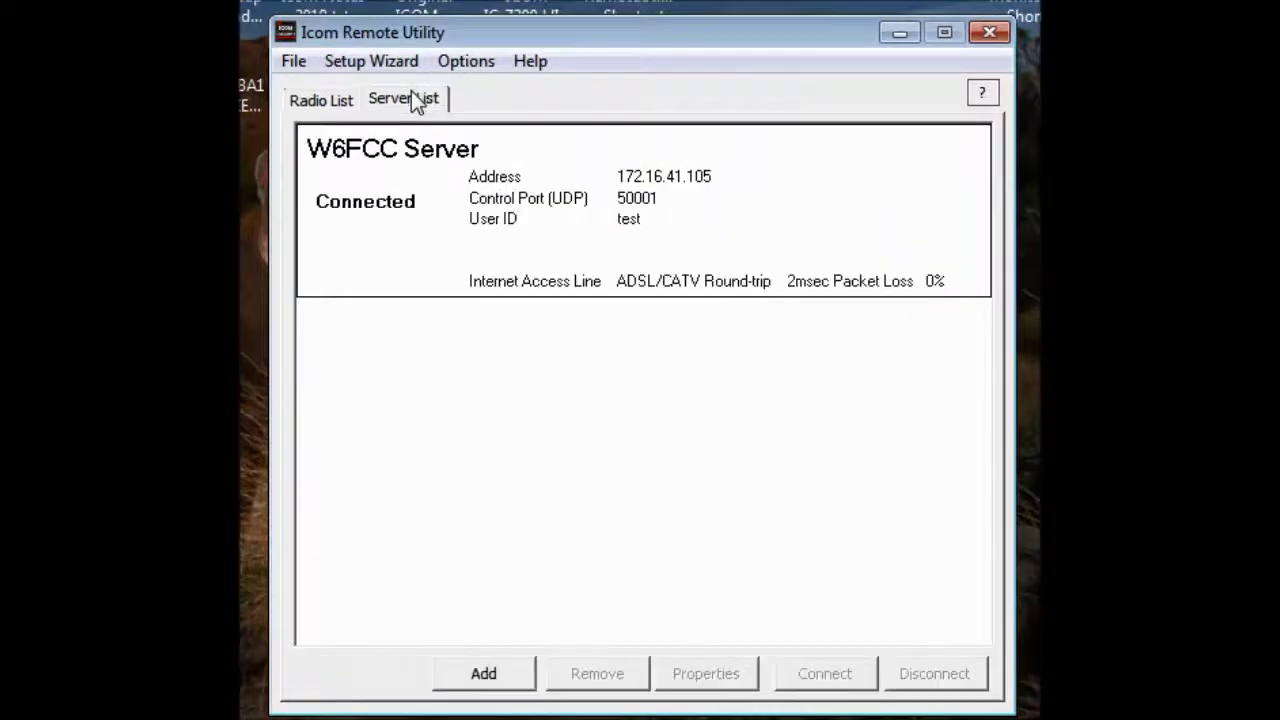
left_click(332, 100)
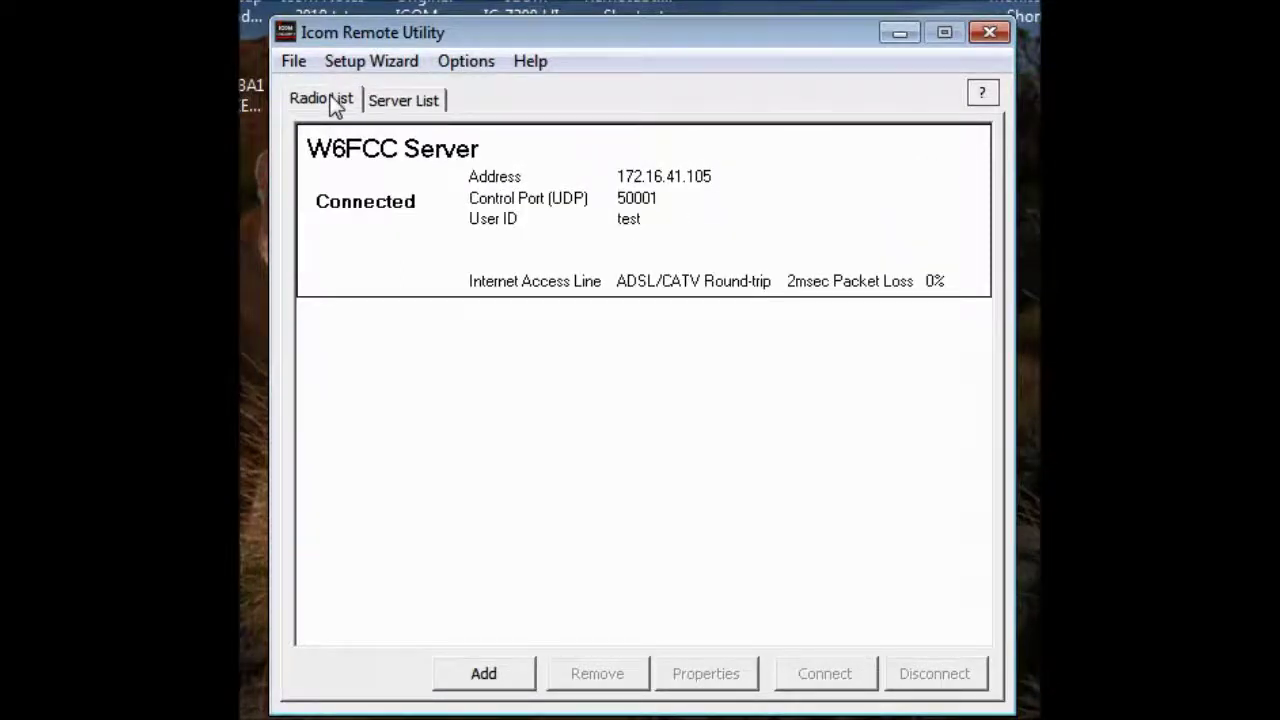
left_click(393, 99)
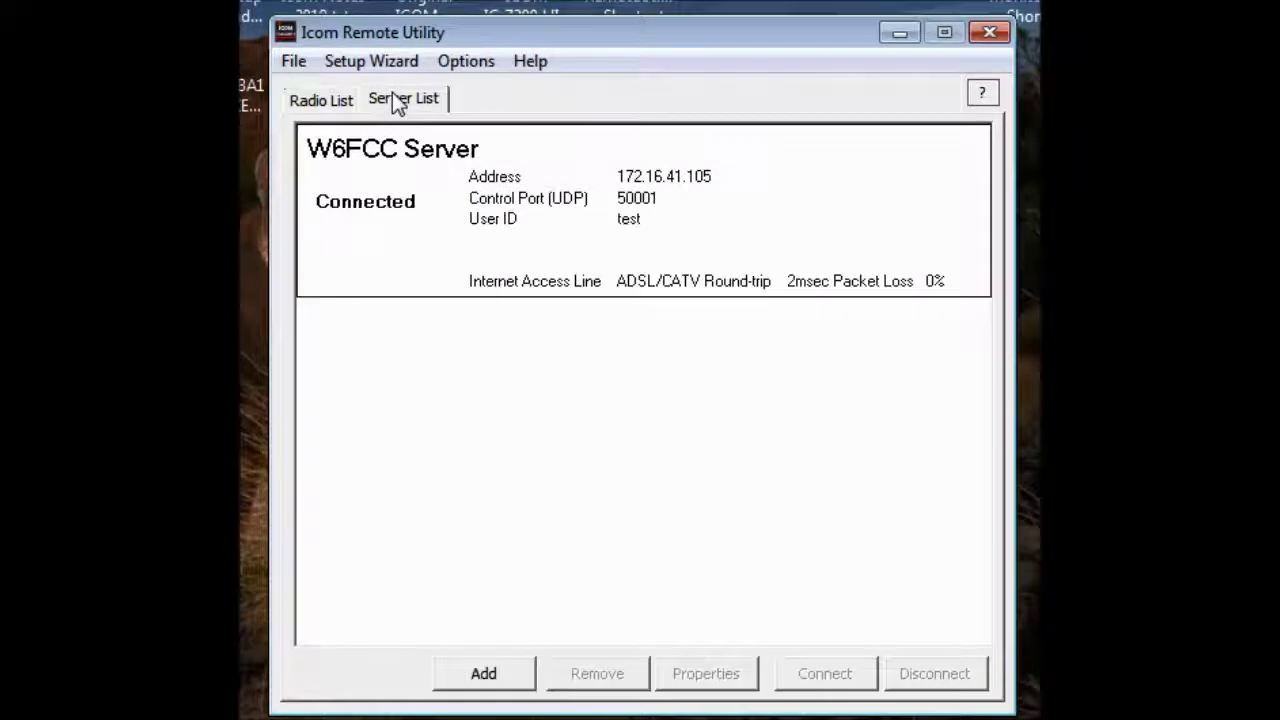
left_click(324, 104)
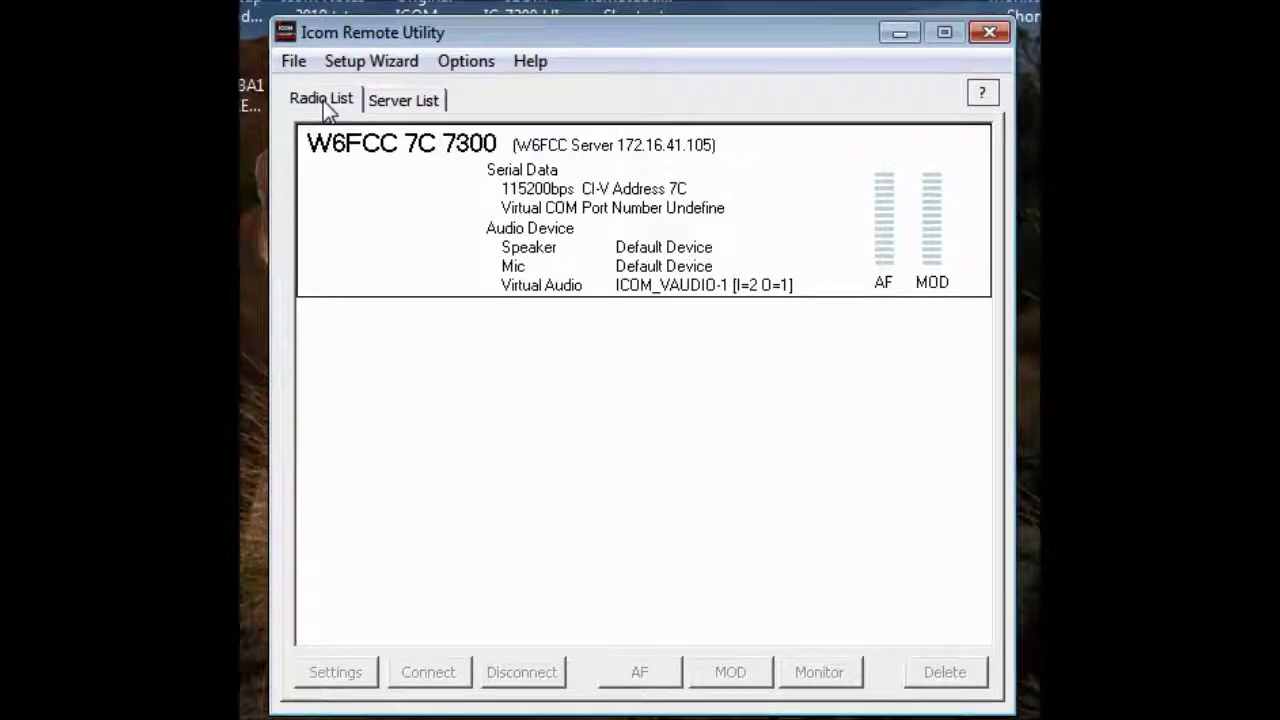
Start connecting the W6FCC 7C 7300 radio and dismiss the missing COM port warning
right_click(388, 200)
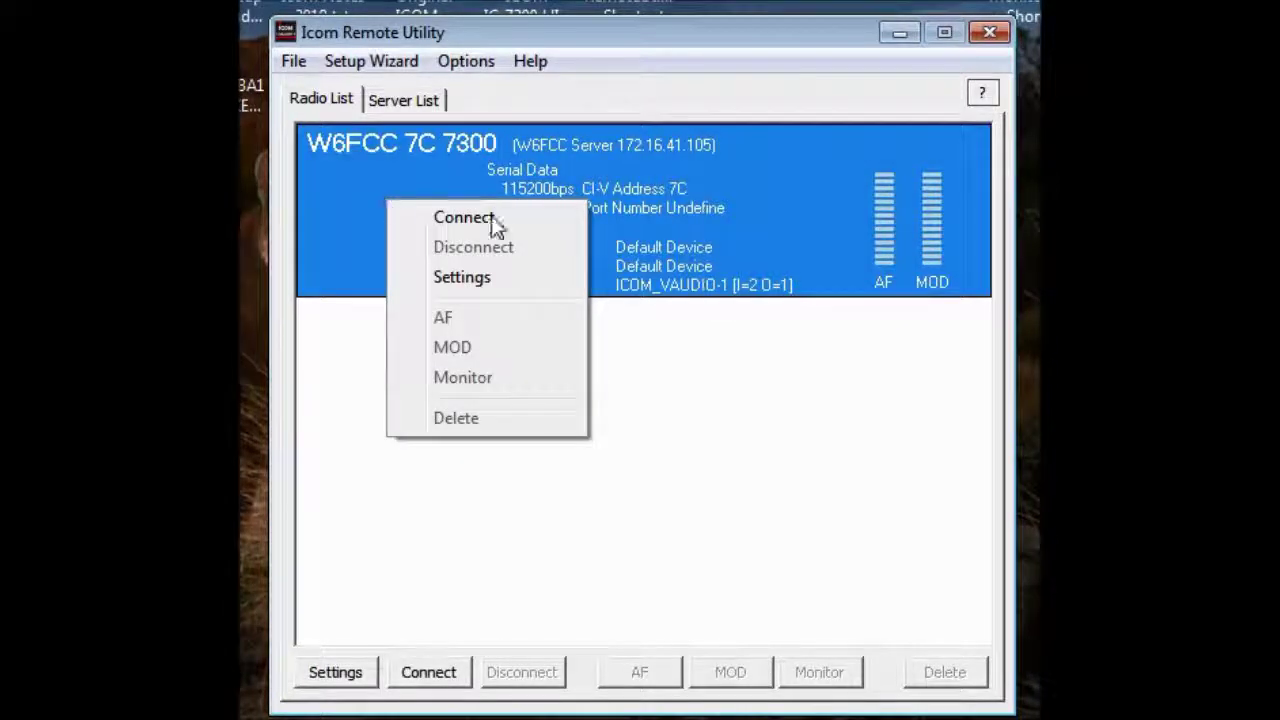
left_click(787, 450)
left_click(432, 678)
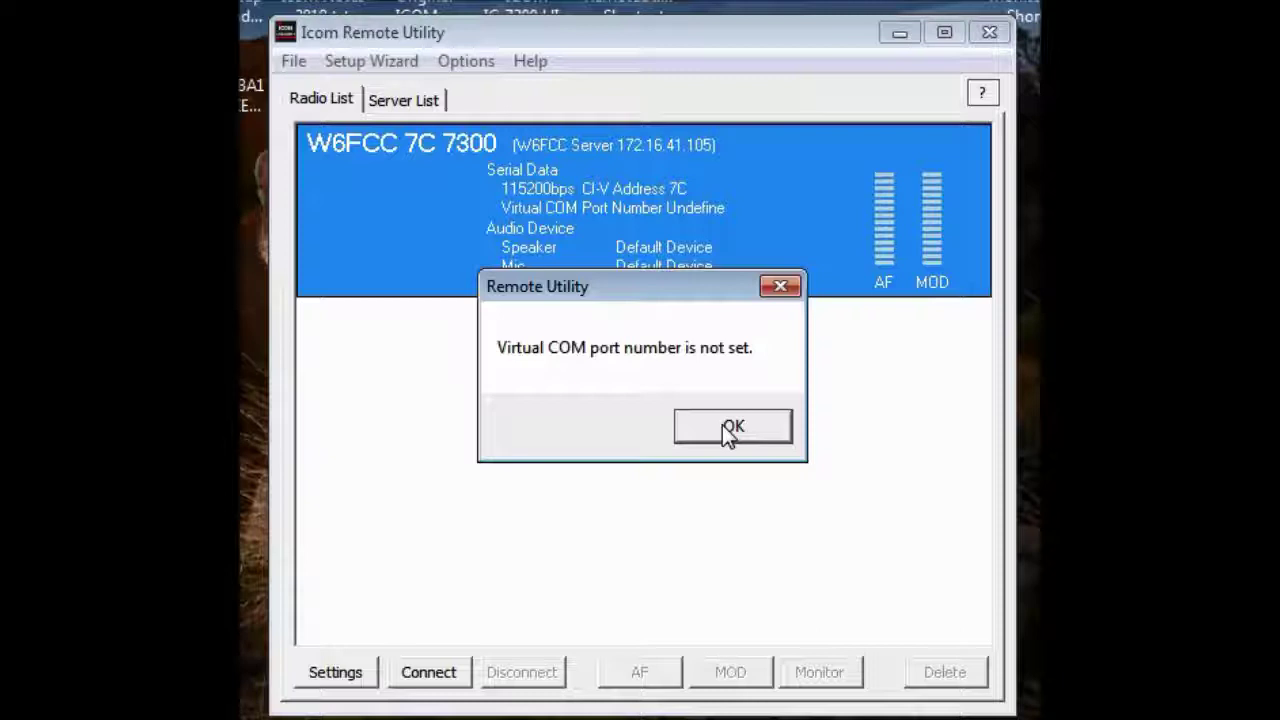
left_click(730, 428)
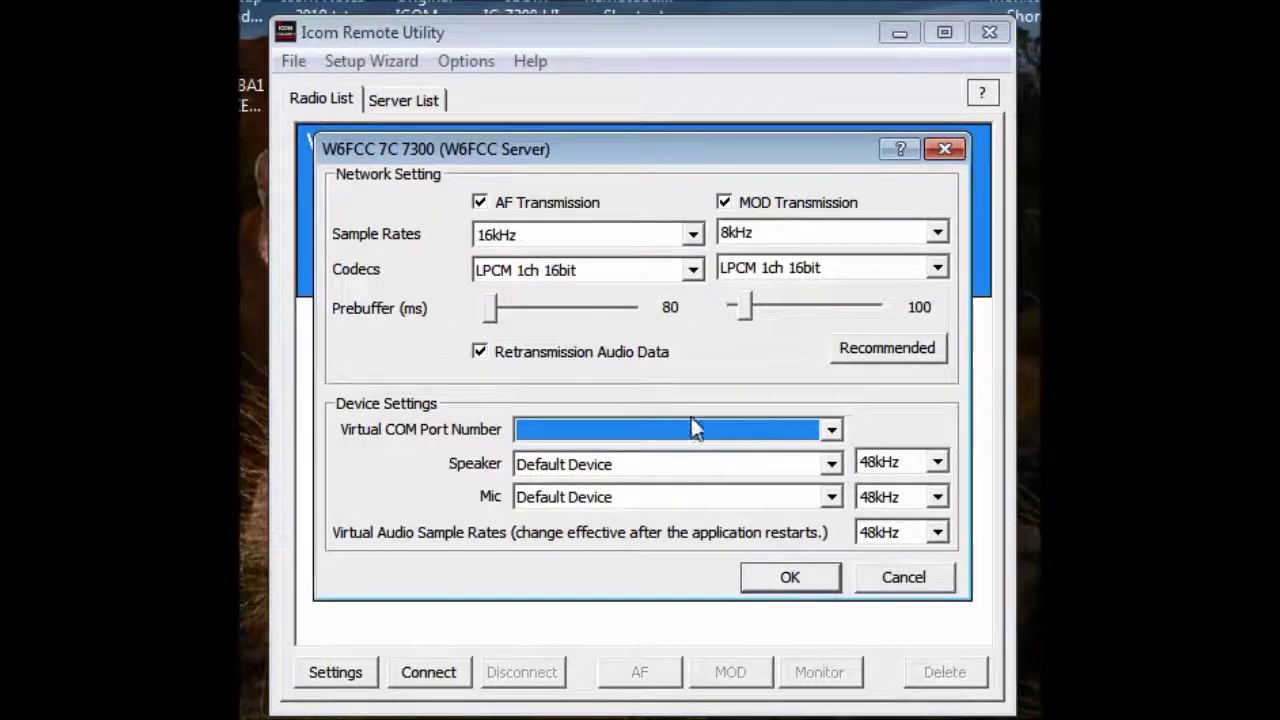
Set the radio's virtual COM port to COM10 and request recommended audio settings
left_click(832, 431)
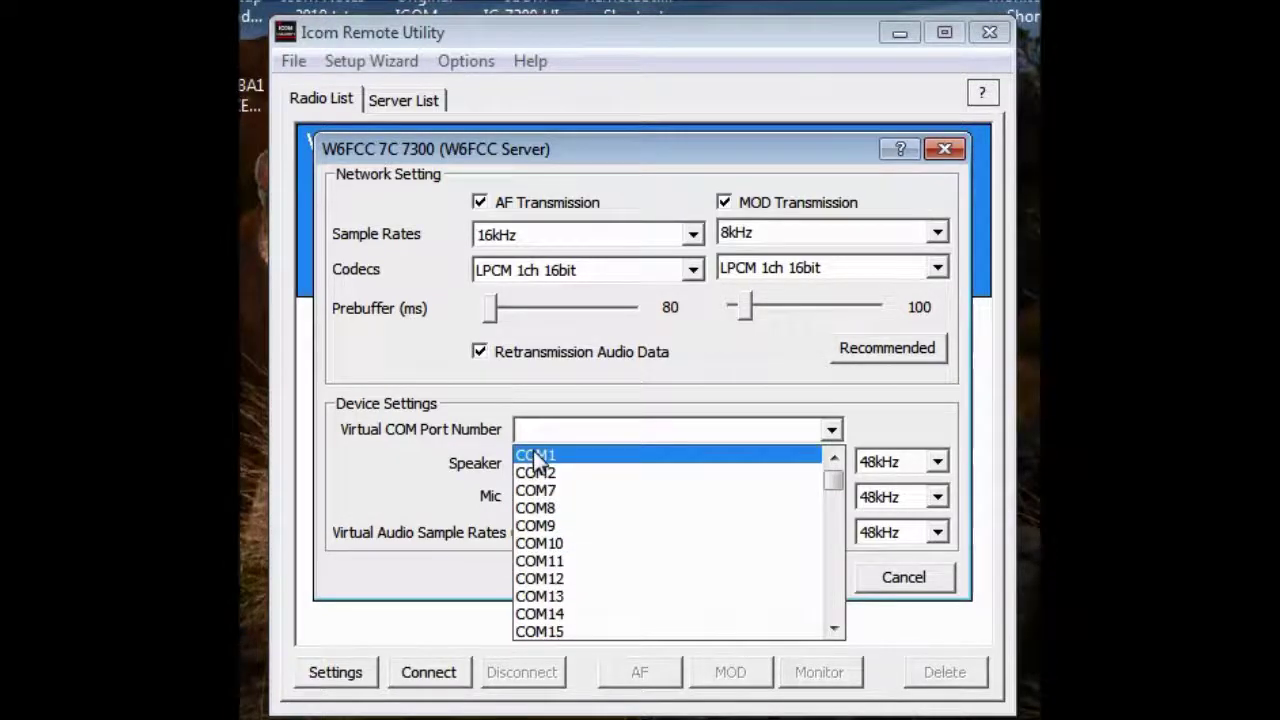
left_click(537, 549)
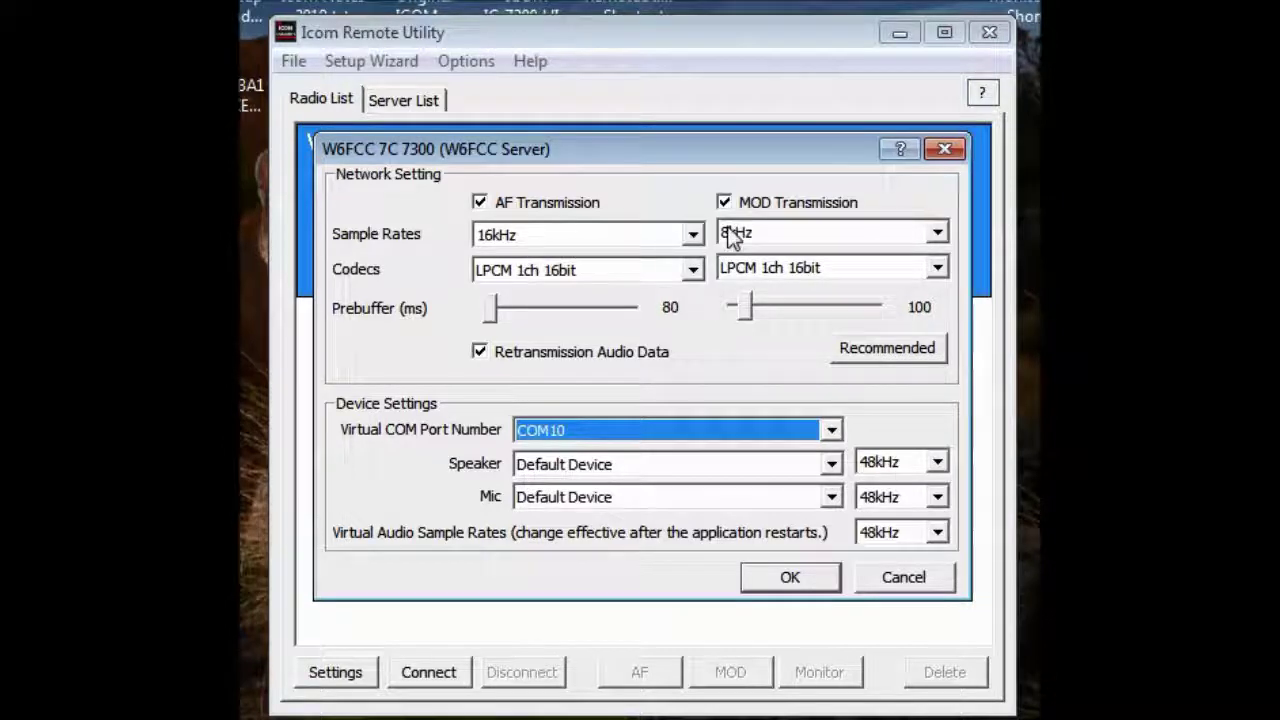
left_click(882, 346)
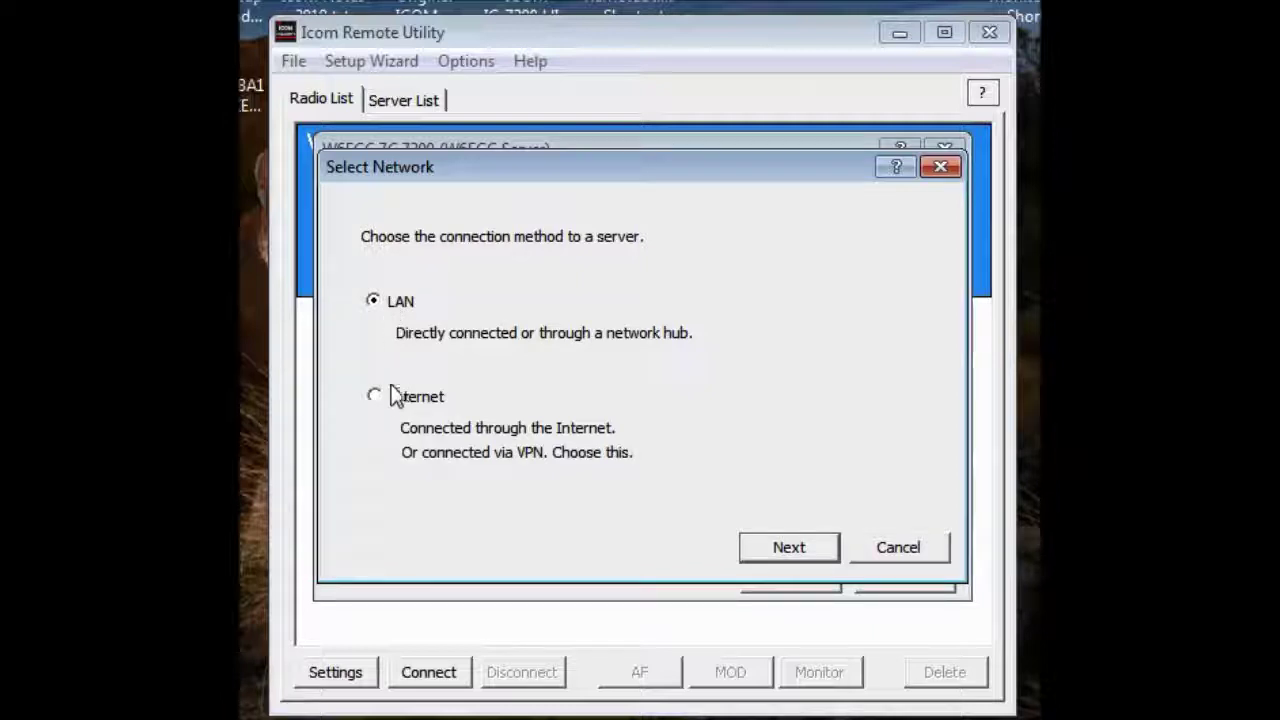
Apply the recommended Internet u-law audio settings
left_click(898, 550)
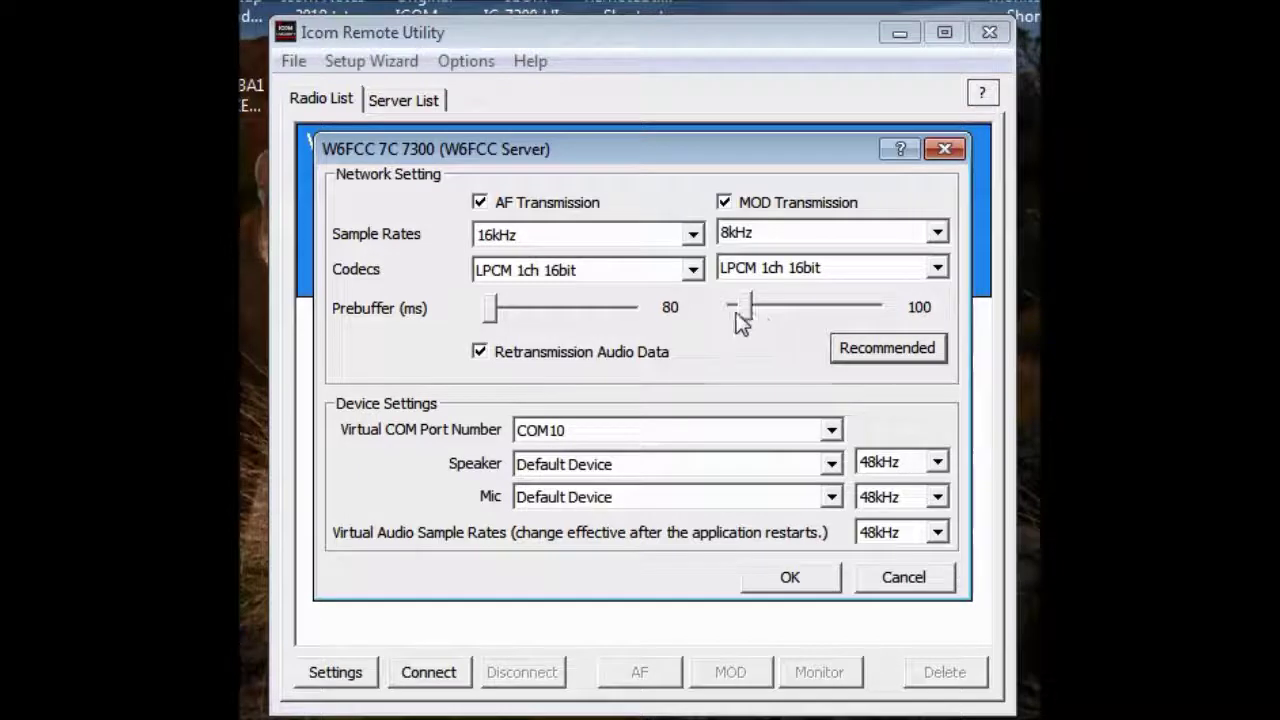
left_click(920, 349)
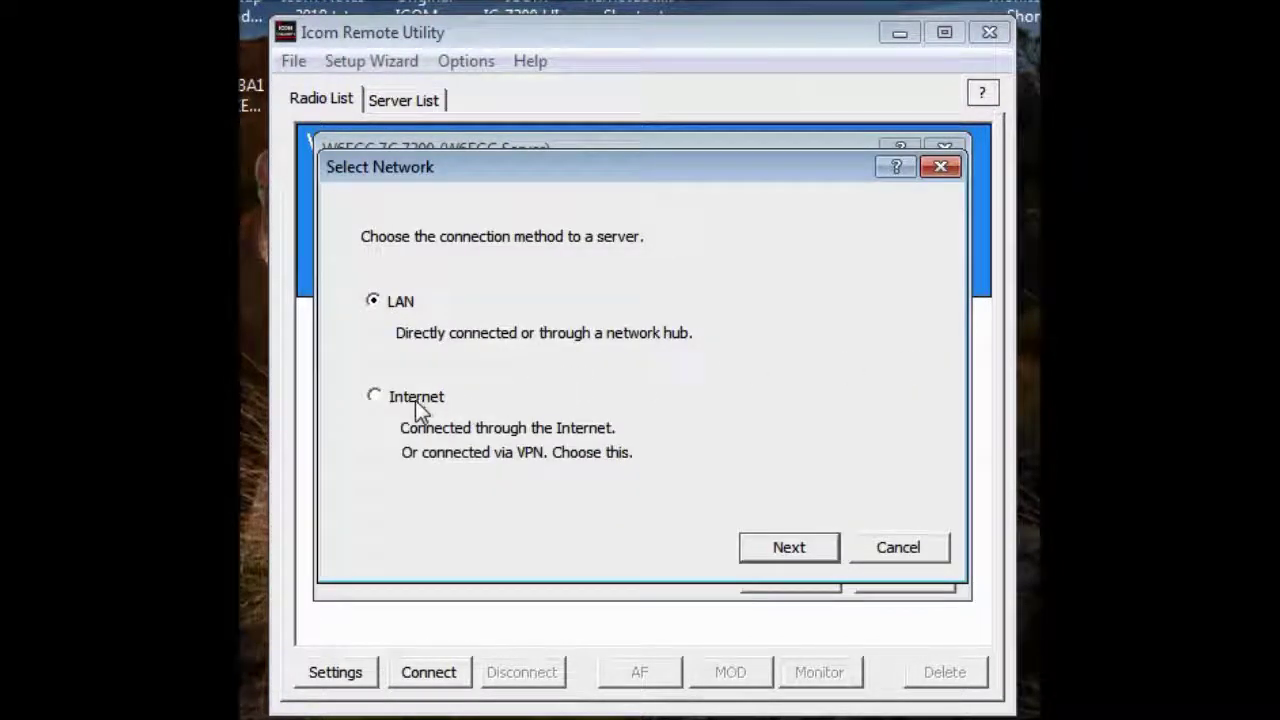
left_click(376, 398)
left_click(776, 549)
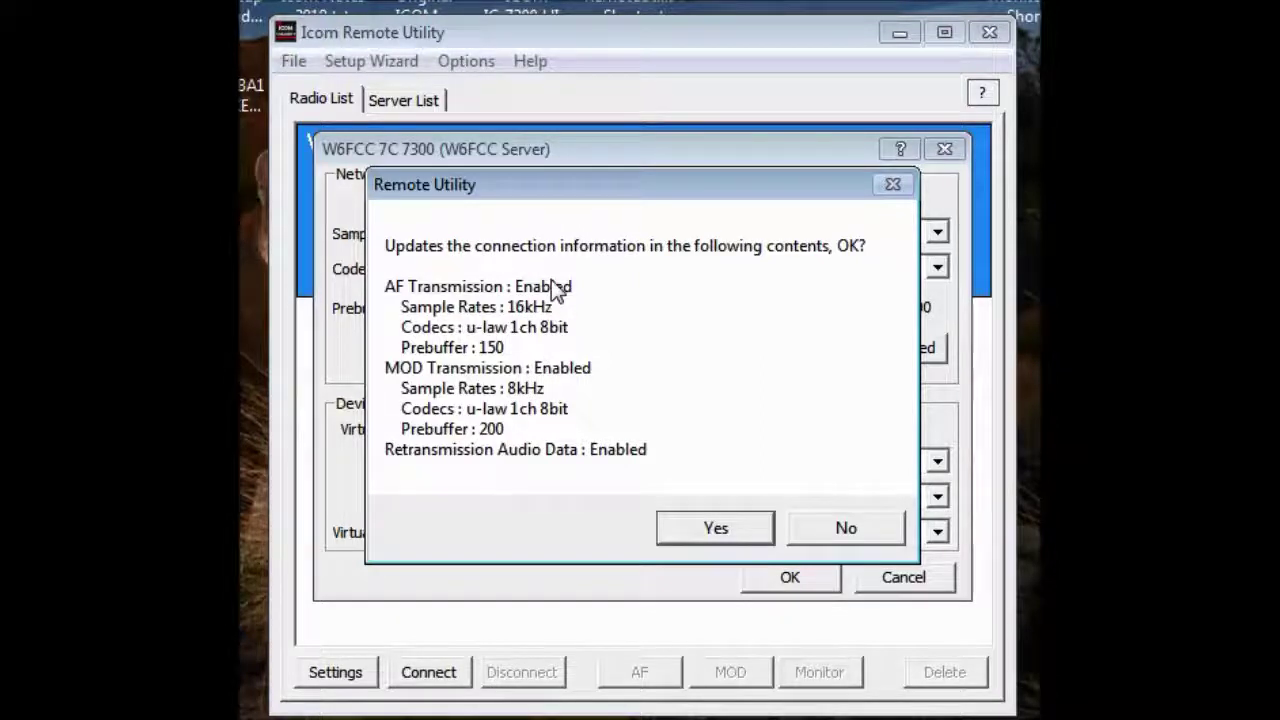
left_click(707, 535)
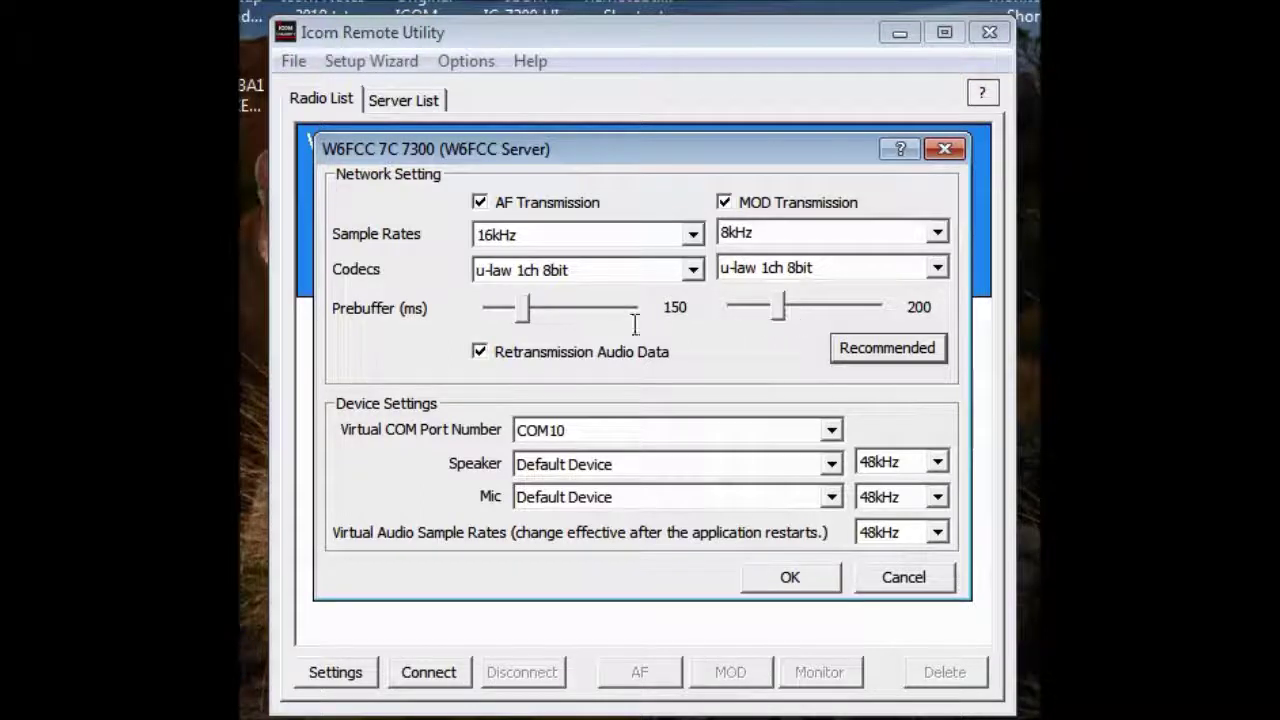
Raise the AF prebuffer to 300 ms and the MOD prebuffer to 500 ms
left_click_drag(522, 310, 553, 310)
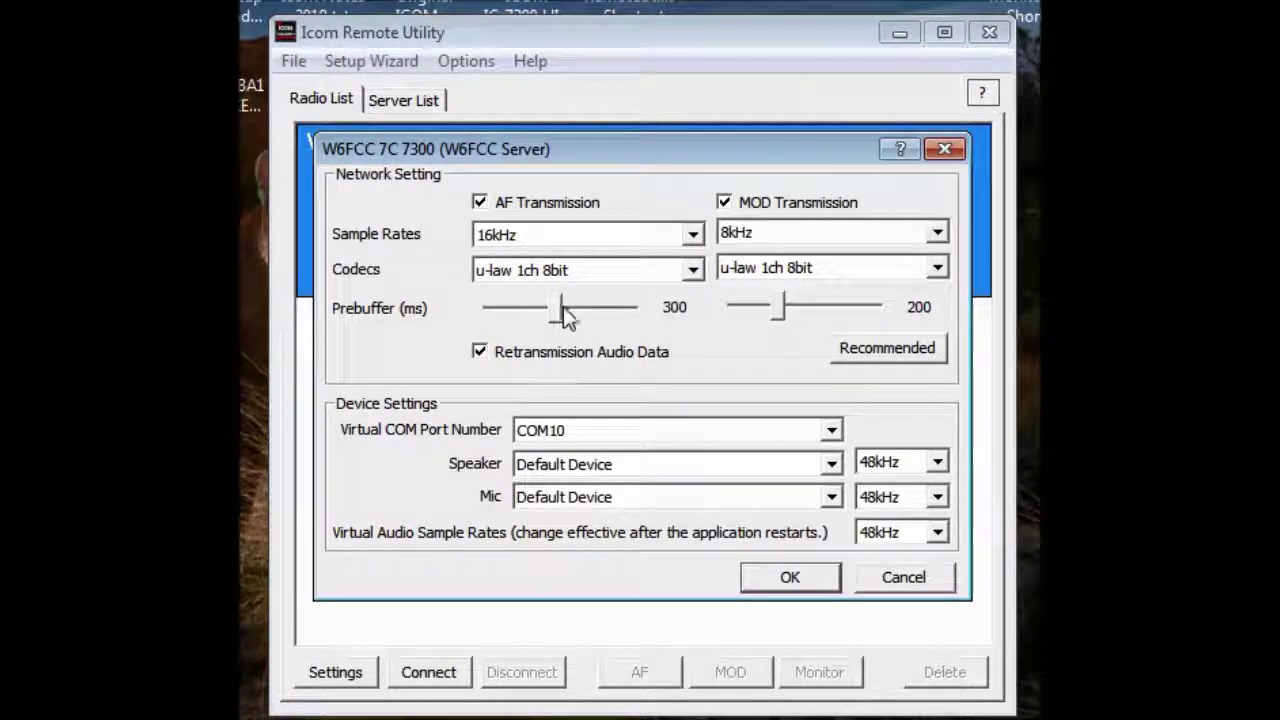
left_click_drag(784, 312, 823, 308)
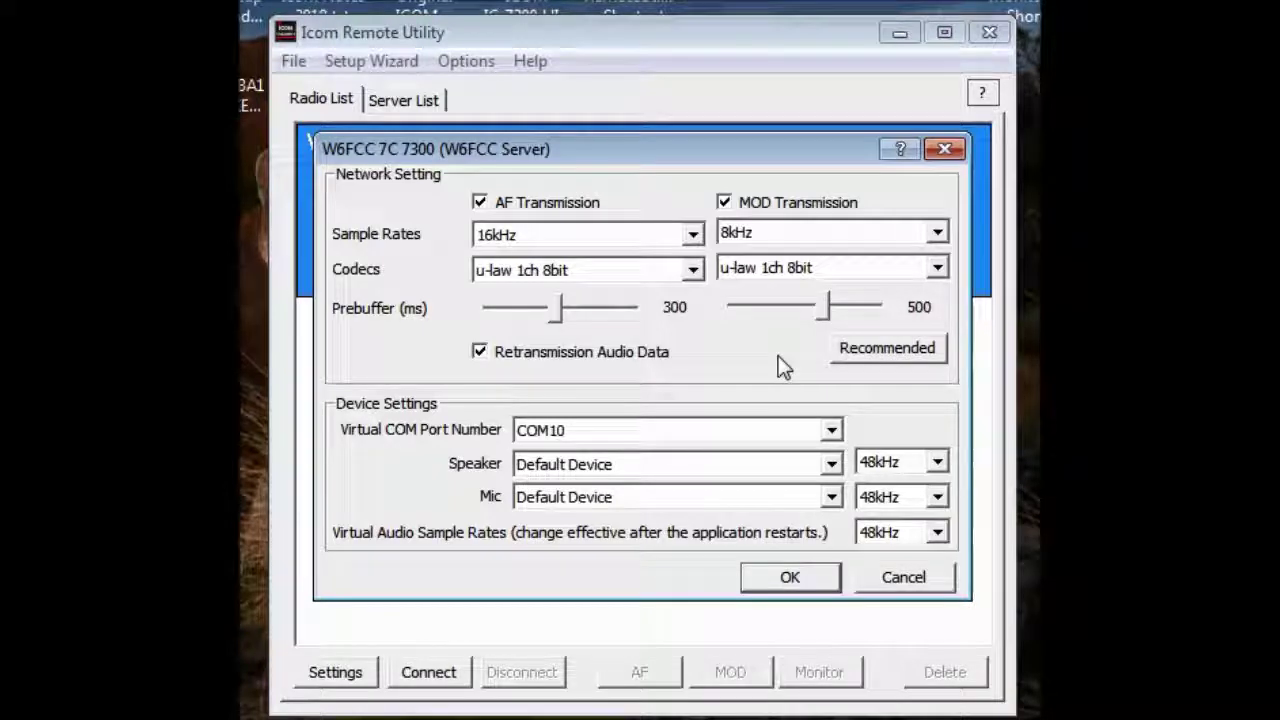
left_click(881, 353)
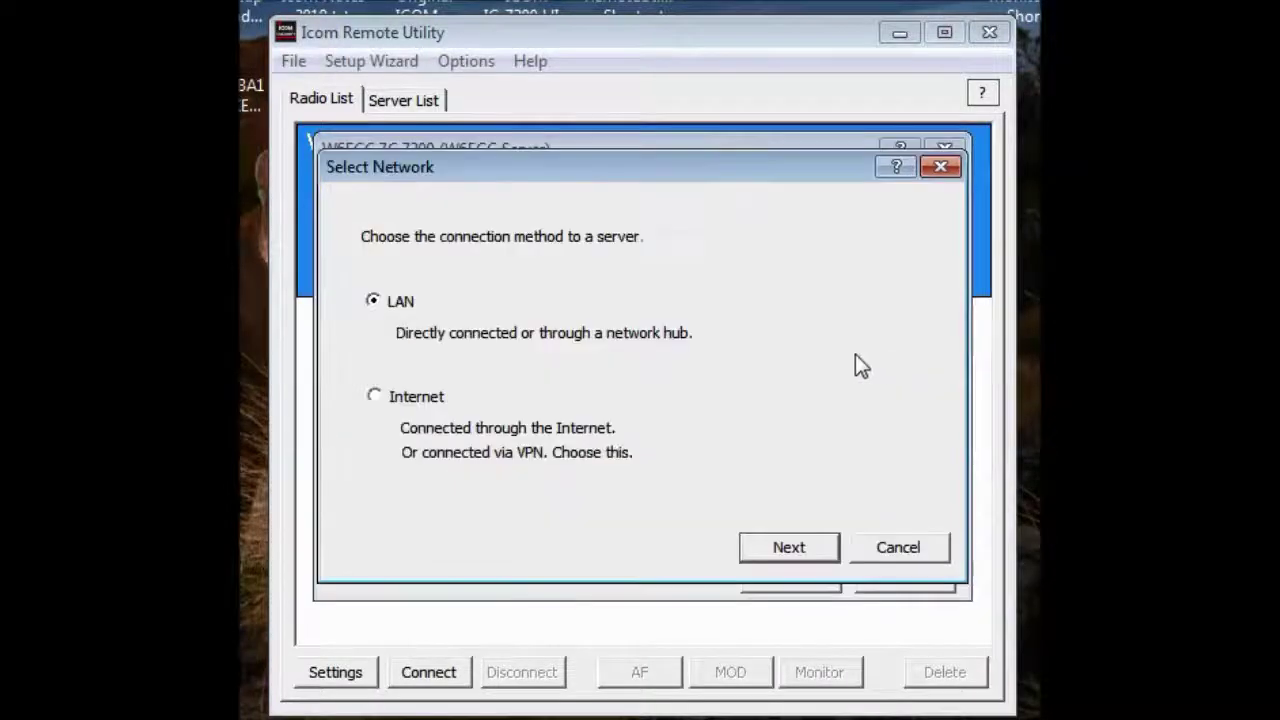
Reapply the recommended Internet audio settings, save, and connect the radio on virtual COM port 10
left_click(805, 551)
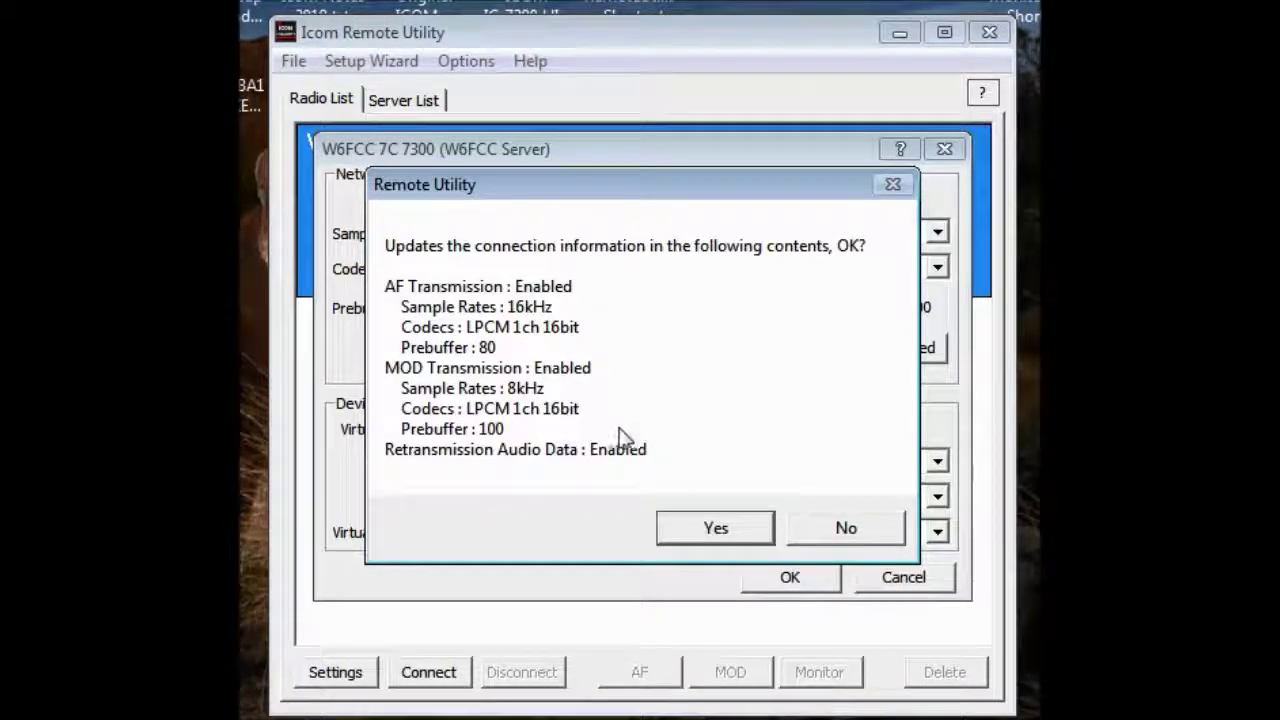
left_click(714, 530)
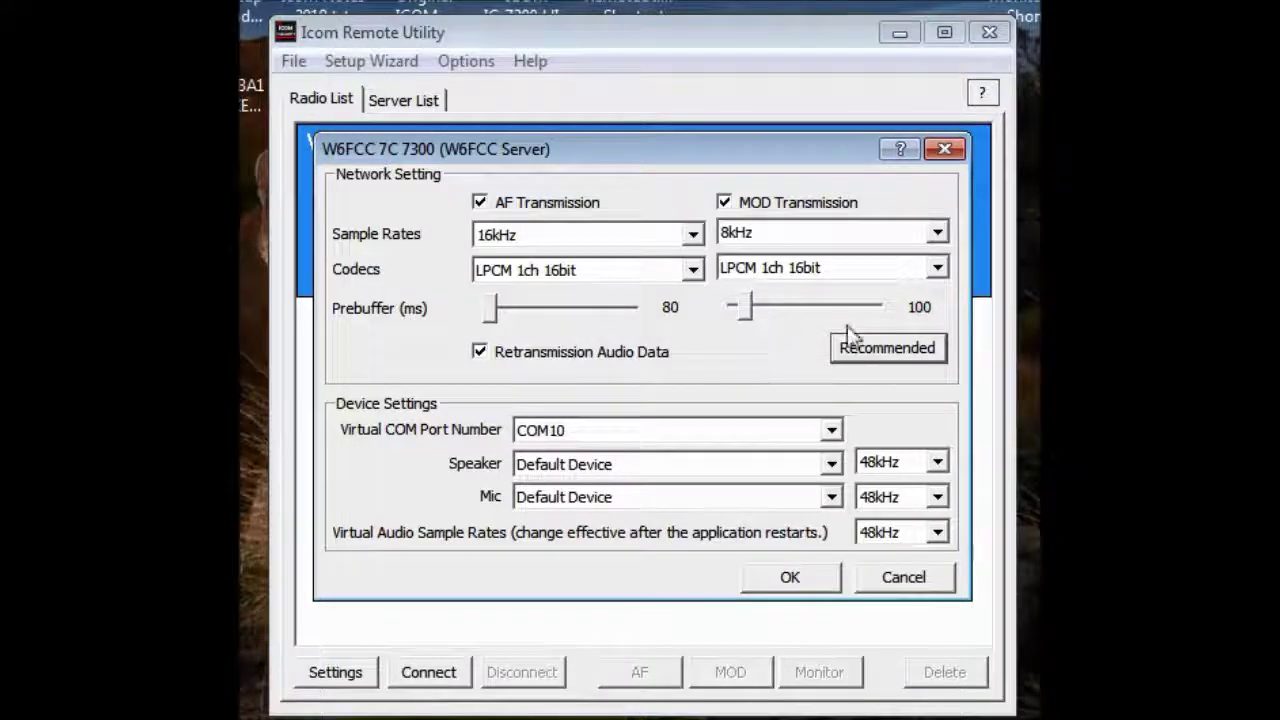
left_click(887, 352)
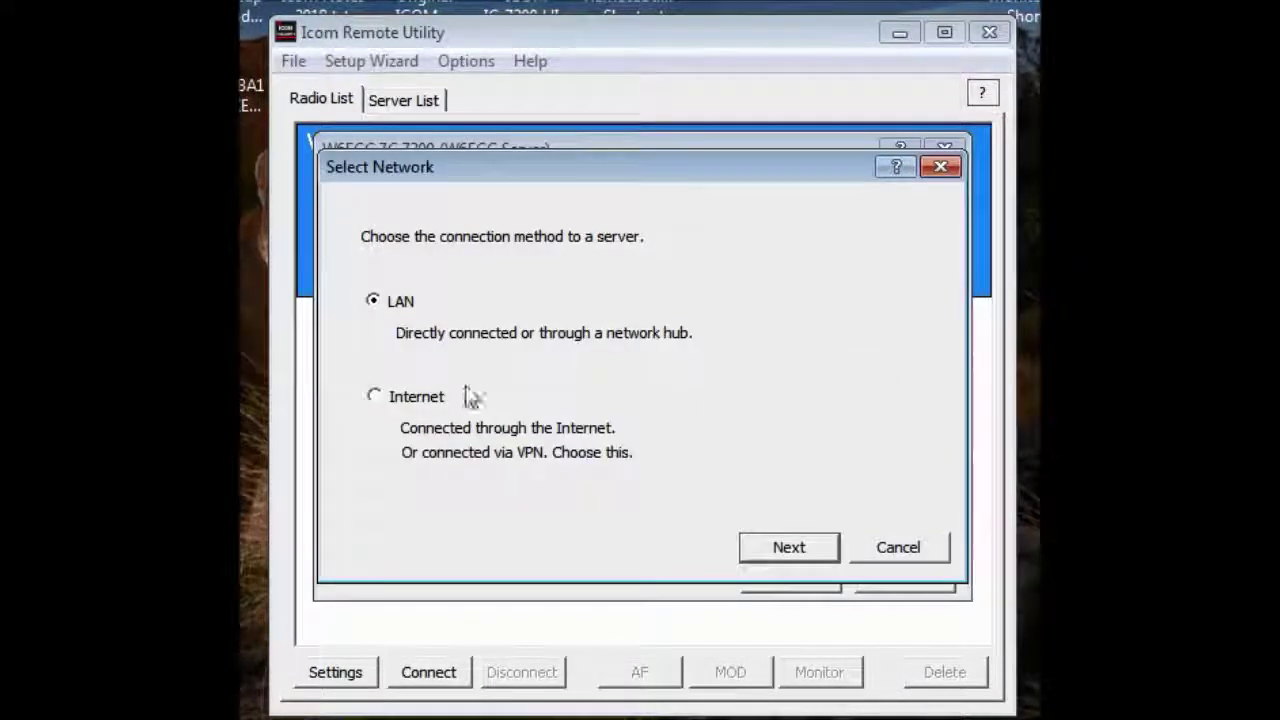
left_click(374, 398)
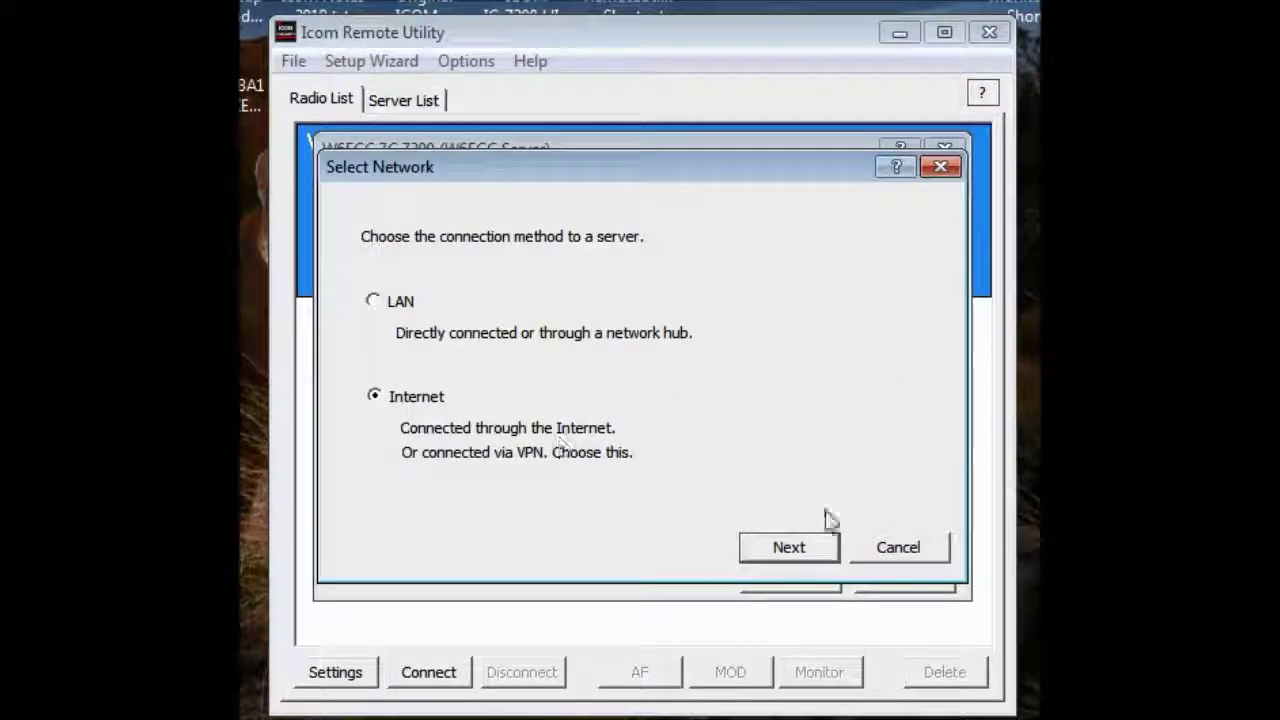
left_click(779, 550)
left_click(730, 520)
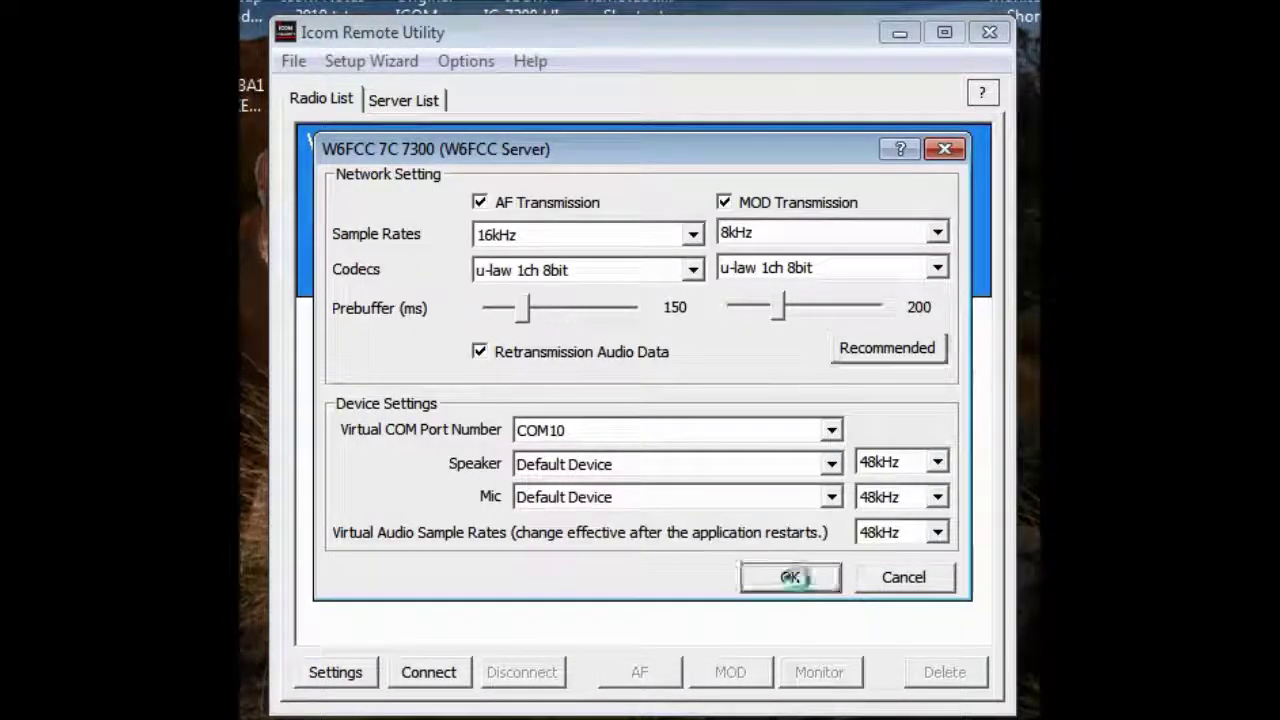
left_click(793, 577)
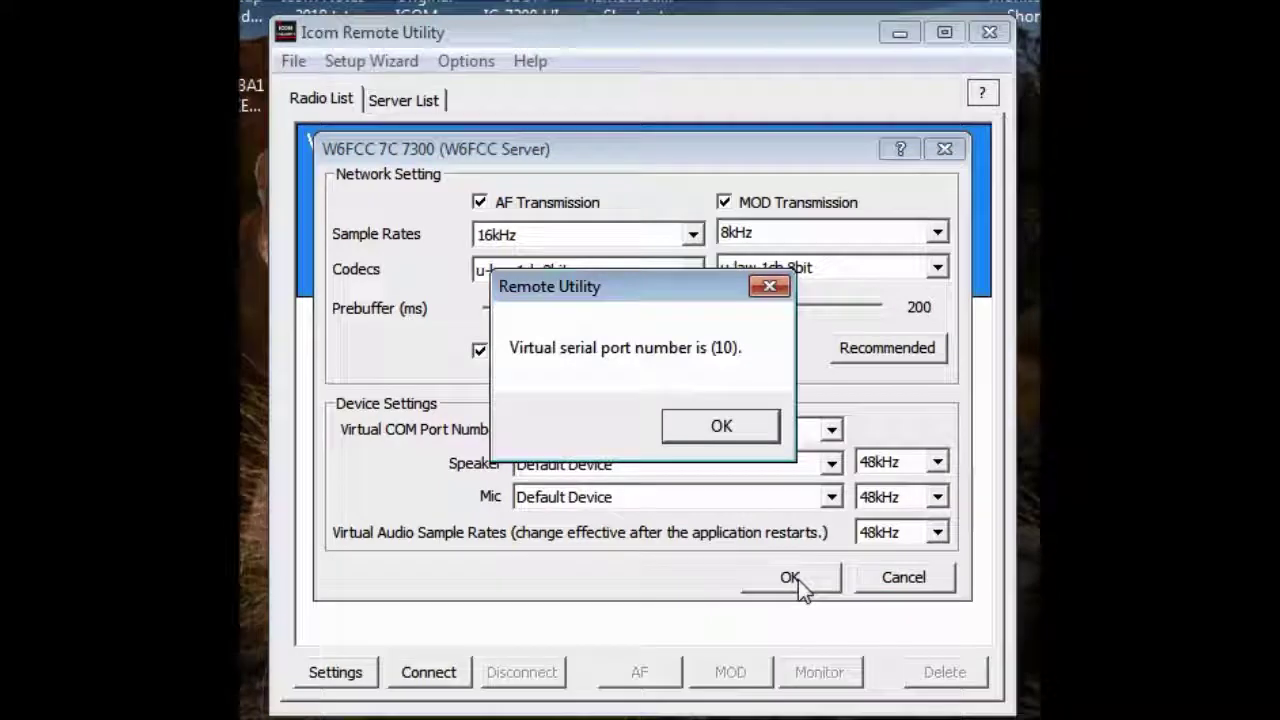
left_click(740, 428)
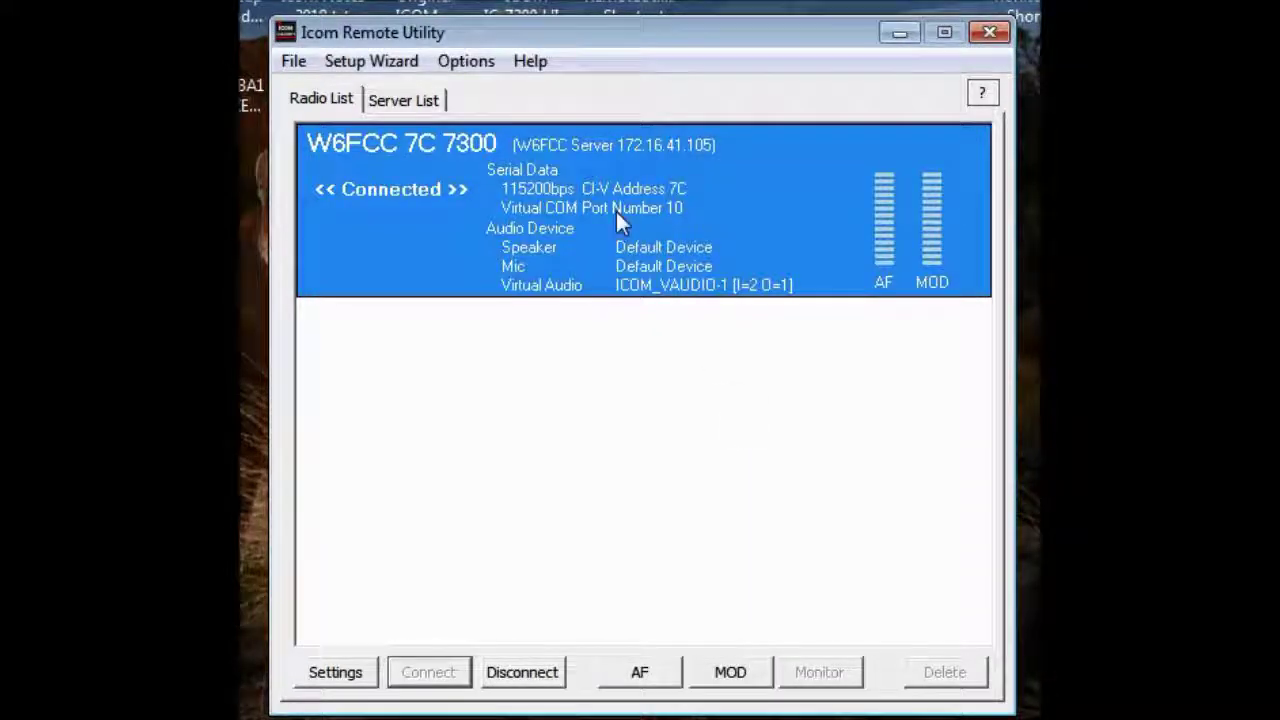